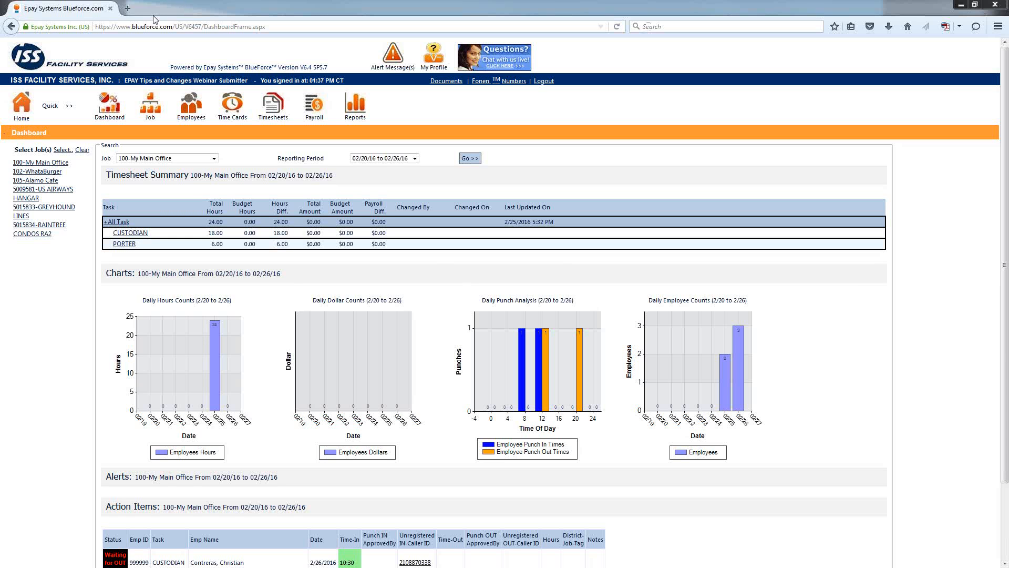
Step: Leave the dashboard and open the Manual Timesheet page of the Timesheets module
{"action": "left_click", "coordinate": [10, 108]}
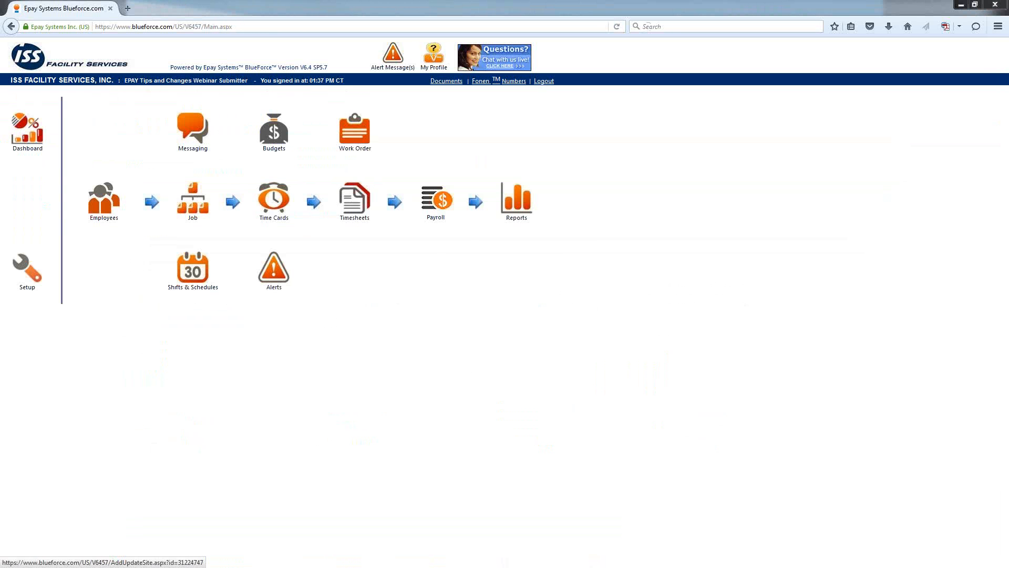
{"action": "mouse_move", "coordinate": [333, 165]}
{"action": "left_mouse_down"}
{"action": "mouse_move", "coordinate": [386, 196]}
{"action": "mouse_move", "coordinate": [351, 170]}
{"action": "left_mouse_up"}
{"action": "left_click", "coordinate": [367, 208]}
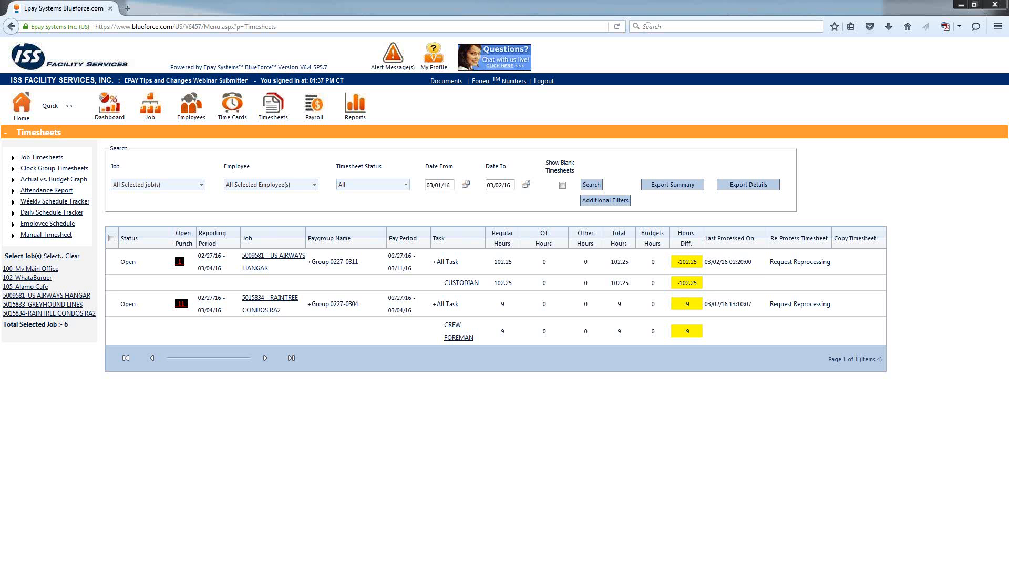
{"action": "mouse_move", "coordinate": [73, 148]}
{"action": "left_mouse_down"}
{"action": "mouse_move", "coordinate": [15, 159]}
{"action": "mouse_move", "coordinate": [173, 174]}
{"action": "mouse_move", "coordinate": [157, 188]}
{"action": "left_mouse_up"}
{"action": "mouse_move", "coordinate": [77, 229]}
{"action": "left_mouse_down"}
{"action": "mouse_move", "coordinate": [3, 234]}
{"action": "mouse_move", "coordinate": [54, 246]}
{"action": "mouse_move", "coordinate": [68, 222]}
{"action": "left_mouse_up"}
{"action": "key", "text": "Escape"}
{"action": "left_click", "coordinate": [62, 234]}
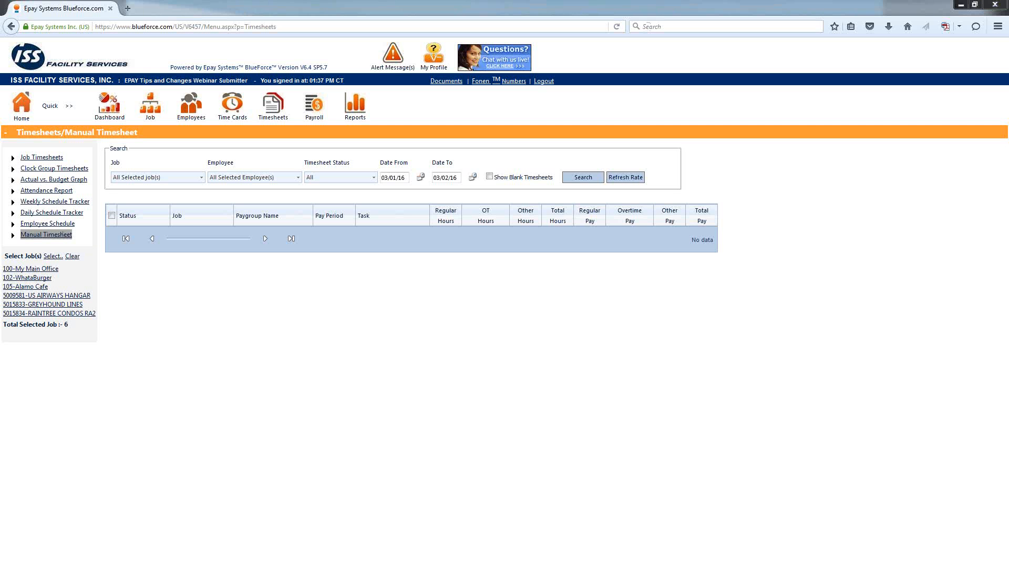
{"action": "mouse_move", "coordinate": [97, 253]}
{"action": "left_mouse_down"}
{"action": "mouse_move", "coordinate": [8, 252]}
{"action": "mouse_move", "coordinate": [5, 319]}
{"action": "mouse_move", "coordinate": [71, 348]}
{"action": "mouse_move", "coordinate": [99, 245]}
{"action": "left_mouse_up"}
{"action": "mouse_move", "coordinate": [68, 254]}
{"action": "left_mouse_down"}
{"action": "mouse_move", "coordinate": [42, 266]}
{"action": "mouse_move", "coordinate": [53, 250]}
{"action": "left_mouse_up"}
{"action": "key", "text": "Escape"}
{"action": "mouse_move", "coordinate": [178, 155]}
{"action": "left_mouse_down"}
{"action": "mouse_move", "coordinate": [111, 145]}
{"action": "mouse_move", "coordinate": [111, 186]}
{"action": "mouse_move", "coordinate": [208, 188]}
{"action": "mouse_move", "coordinate": [176, 147]}
{"action": "mouse_move", "coordinate": [157, 148]}
{"action": "left_mouse_up"}
Step: Filter the manual timesheets to job 102-WhataBurger with dates from 02/06/16 to 02/12/16
{"action": "left_click", "coordinate": [202, 177]}
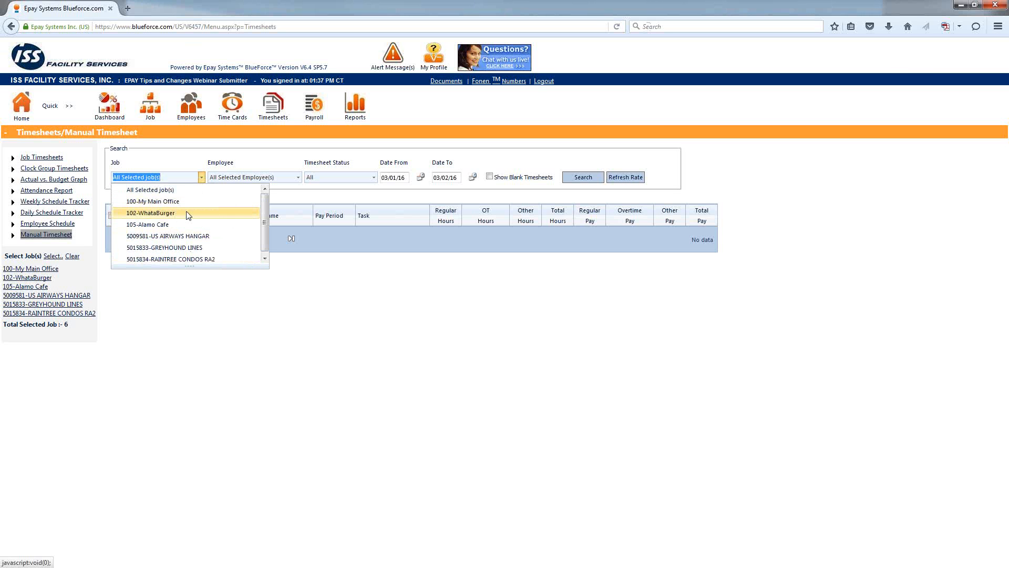
{"action": "left_click", "coordinate": [188, 215]}
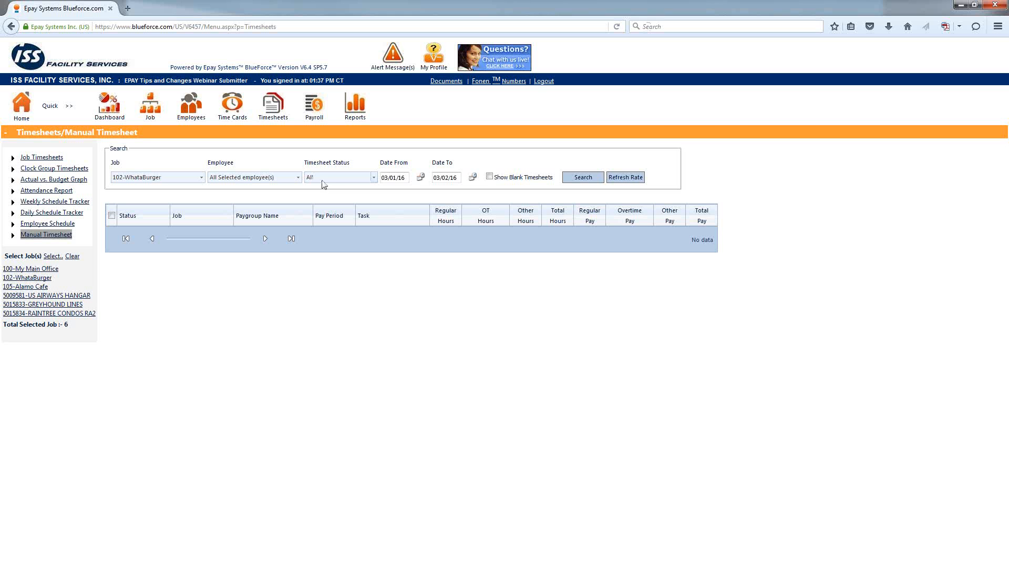
{"action": "left_click", "coordinate": [421, 179]}
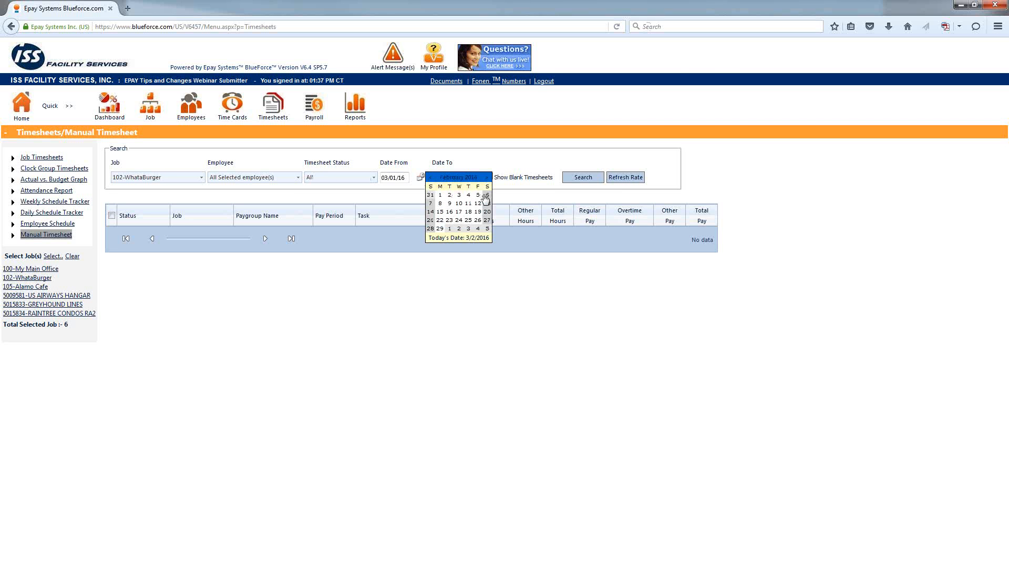
{"action": "left_click", "coordinate": [486, 196]}
{"action": "left_click", "coordinate": [472, 177]}
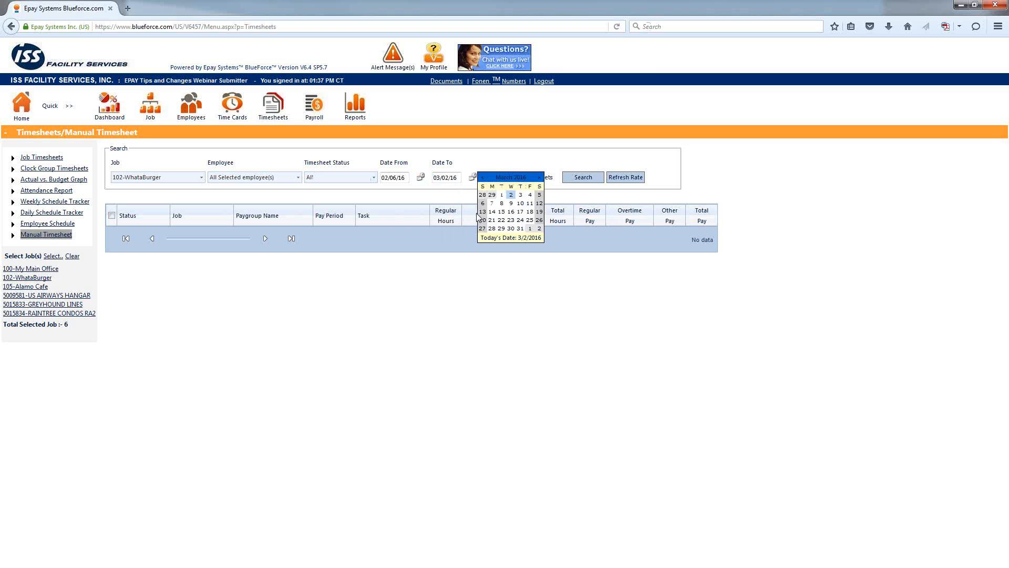
{"action": "left_click", "coordinate": [482, 178]}
{"action": "left_click", "coordinate": [530, 204]}
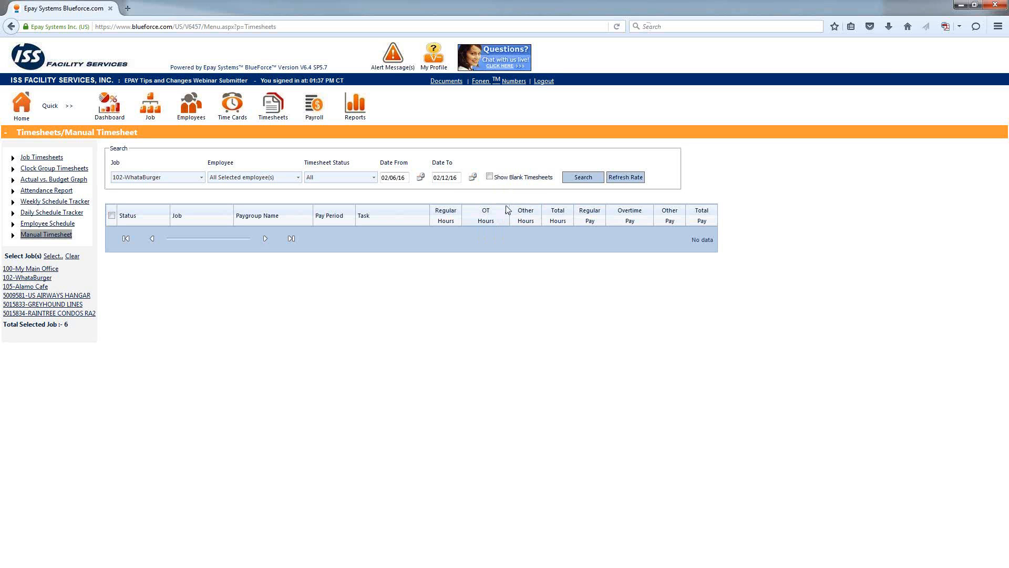
Step: Include blank timesheets in the filter and run the manual timesheet search
{"action": "left_click", "coordinate": [490, 176]}
{"action": "left_click", "coordinate": [490, 177]}
{"action": "left_click", "coordinate": [576, 182]}
{"action": "left_click", "coordinate": [489, 177]}
{"action": "left_click", "coordinate": [591, 180]}
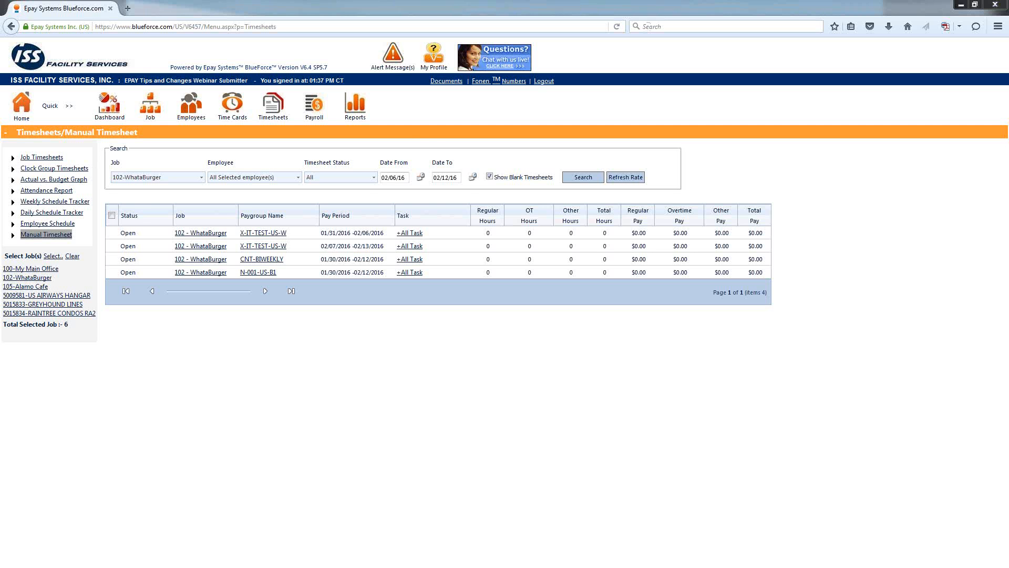
{"action": "mouse_move", "coordinate": [479, 155]}
{"action": "left_mouse_down"}
{"action": "mouse_move", "coordinate": [376, 148]}
{"action": "mouse_move", "coordinate": [419, 204]}
{"action": "mouse_move", "coordinate": [476, 163]}
{"action": "mouse_move", "coordinate": [466, 149]}
{"action": "left_mouse_up"}
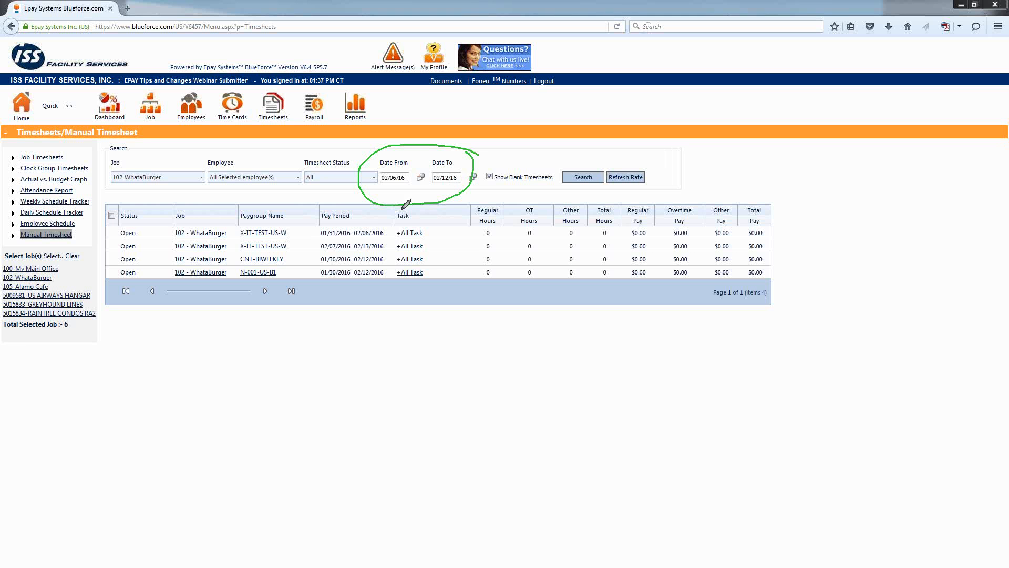
{"action": "mouse_move", "coordinate": [380, 215]}
{"action": "left_mouse_down"}
{"action": "mouse_move", "coordinate": [308, 236]}
{"action": "mouse_move", "coordinate": [324, 292]}
{"action": "mouse_move", "coordinate": [386, 278]}
{"action": "mouse_move", "coordinate": [391, 216]}
{"action": "left_mouse_up"}
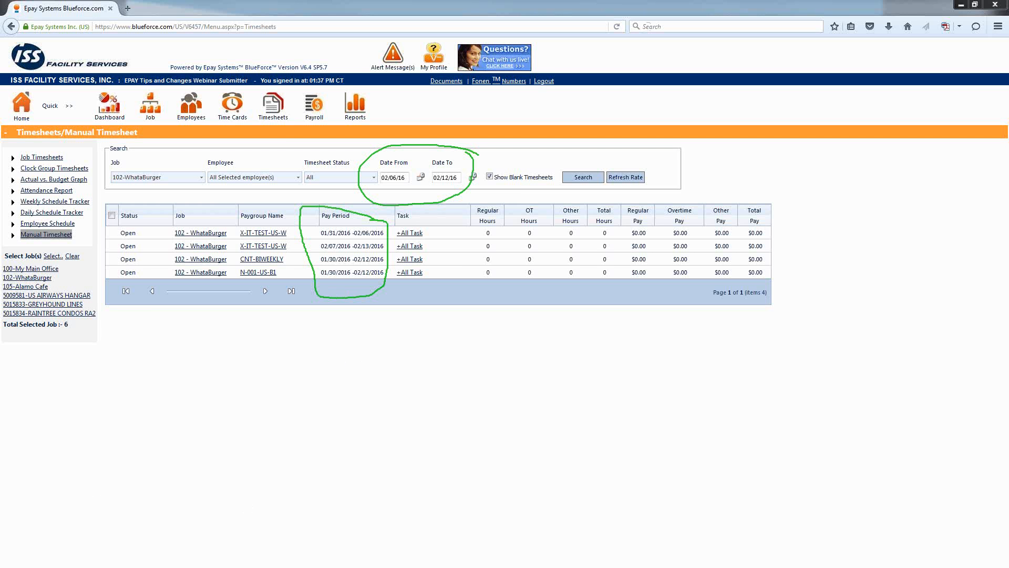
{"action": "mouse_move", "coordinate": [299, 206]}
{"action": "left_mouse_down"}
{"action": "mouse_move", "coordinate": [226, 208]}
{"action": "mouse_move", "coordinate": [243, 278]}
{"action": "mouse_move", "coordinate": [282, 280]}
{"action": "mouse_move", "coordinate": [299, 202]}
{"action": "left_mouse_up"}
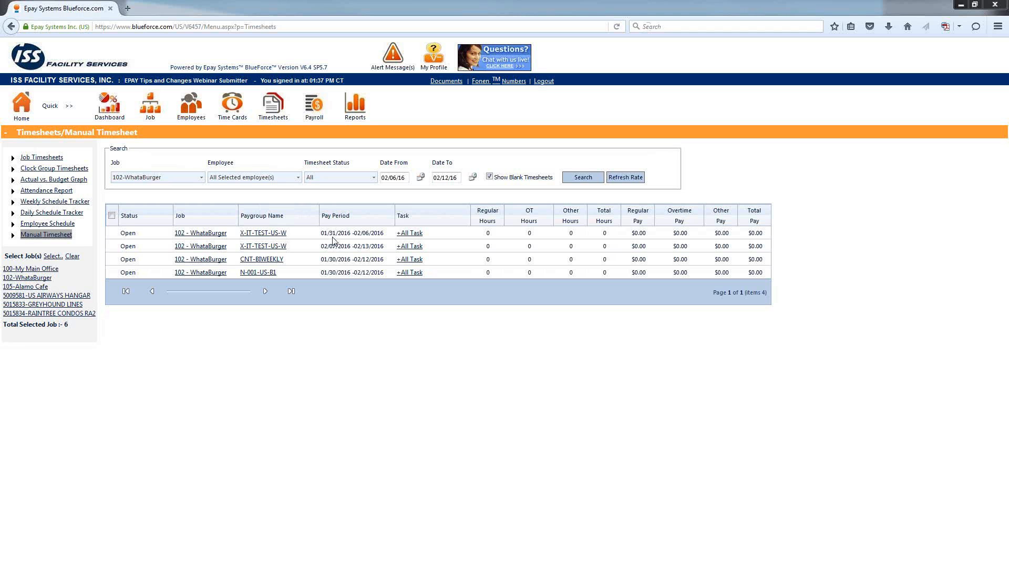
Step: Look up which employees belong to the X-IT-TEST-US-W timesheet for 01/31/2016 - 02/06/2016, and return to the timesheet list
{"action": "left_click", "coordinate": [199, 234]}
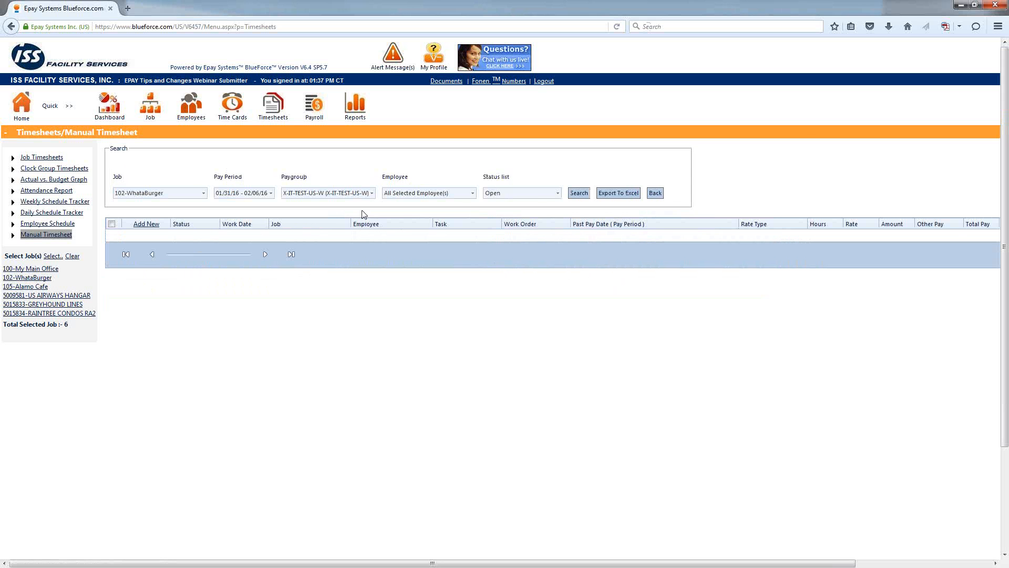
{"action": "left_click", "coordinate": [474, 193]}
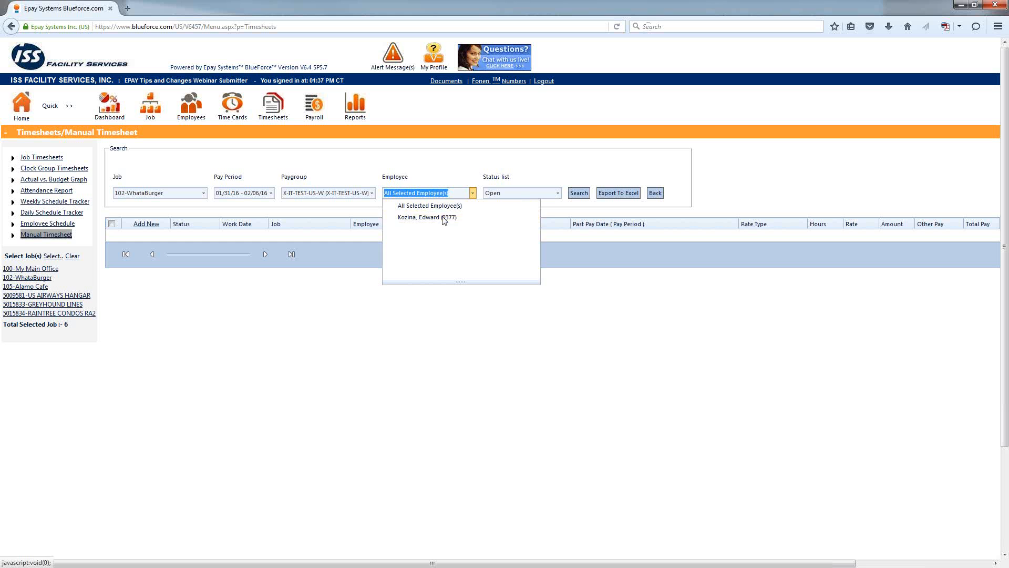
{"action": "left_click", "coordinate": [287, 200]}
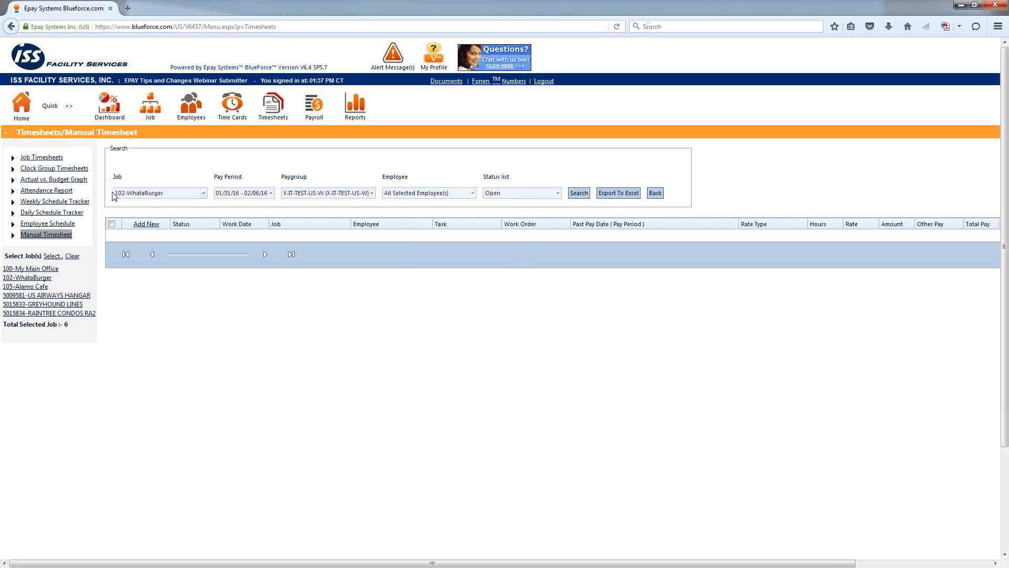
{"action": "left_click", "coordinate": [655, 194]}
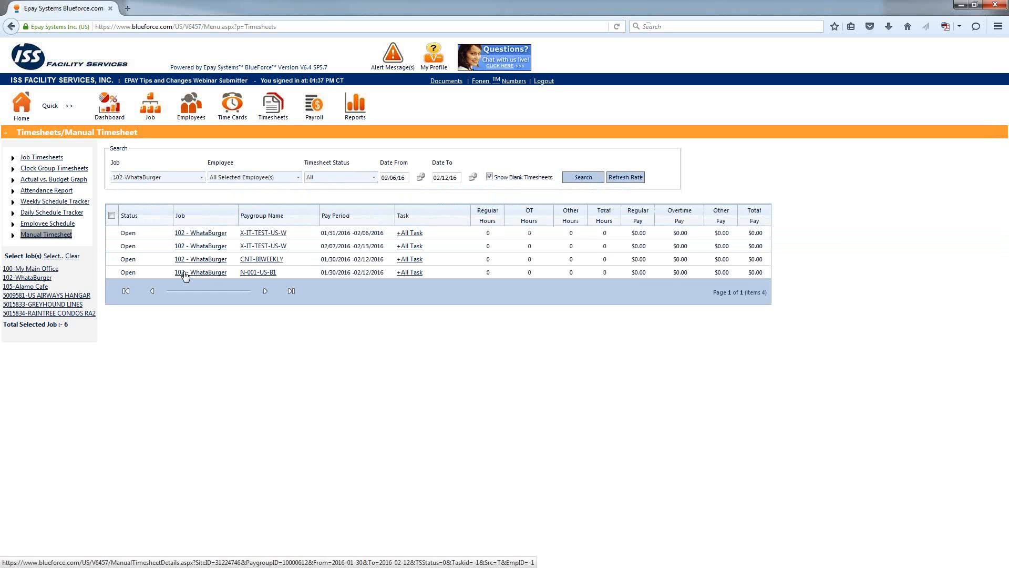
Step: Look up which employees belong to the N-001-US-B1 timesheet of 102-WhataBurger, and return to the timesheet list
{"action": "left_click", "coordinate": [185, 275]}
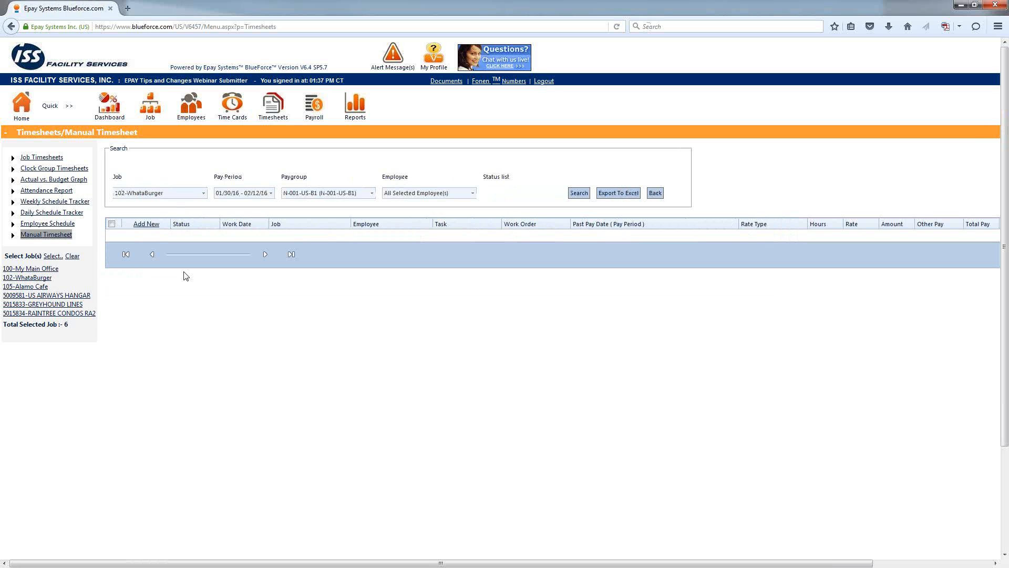
{"action": "left_click", "coordinate": [473, 194]}
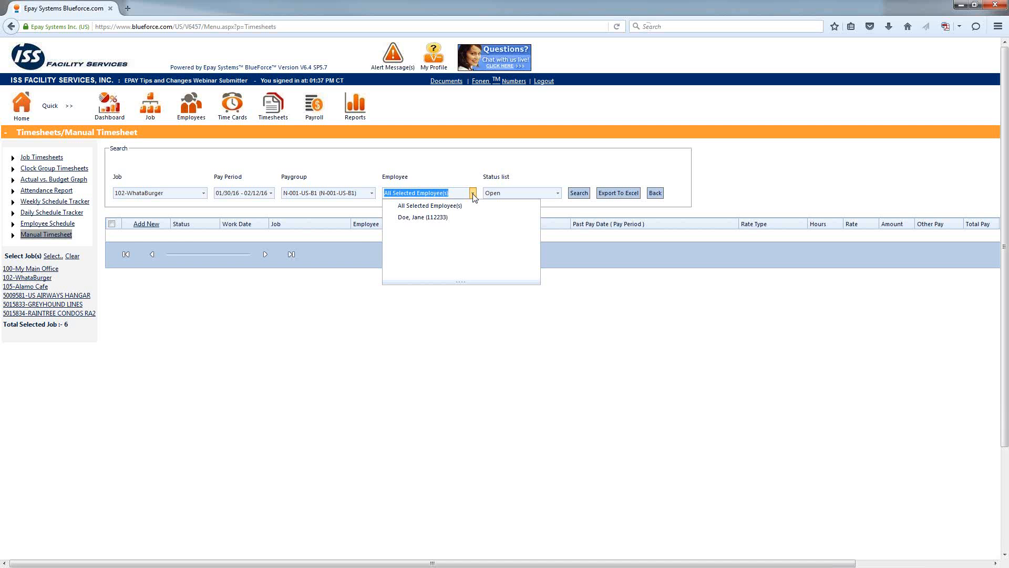
{"action": "left_click", "coordinate": [265, 360]}
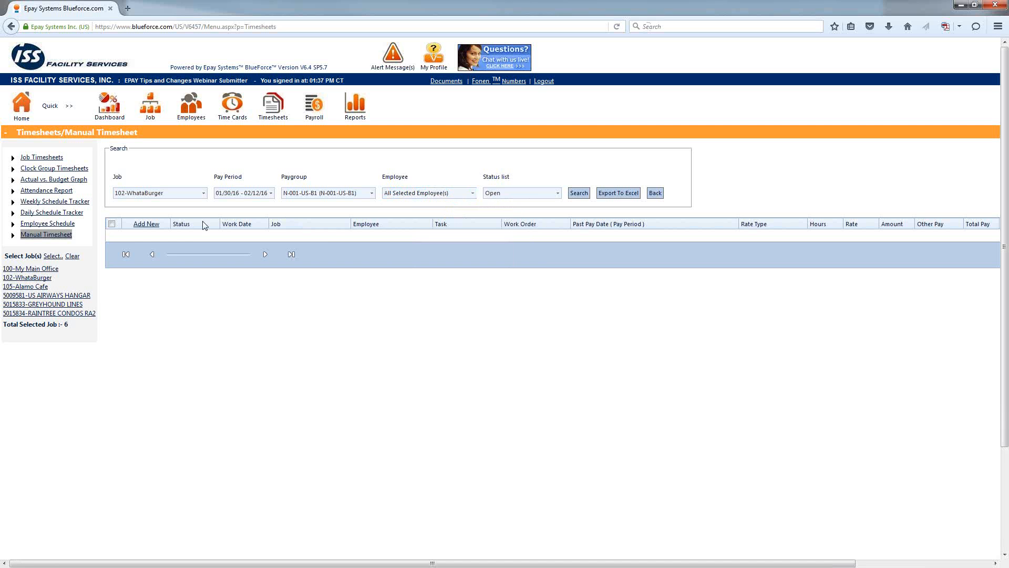
{"action": "left_click", "coordinate": [655, 192]}
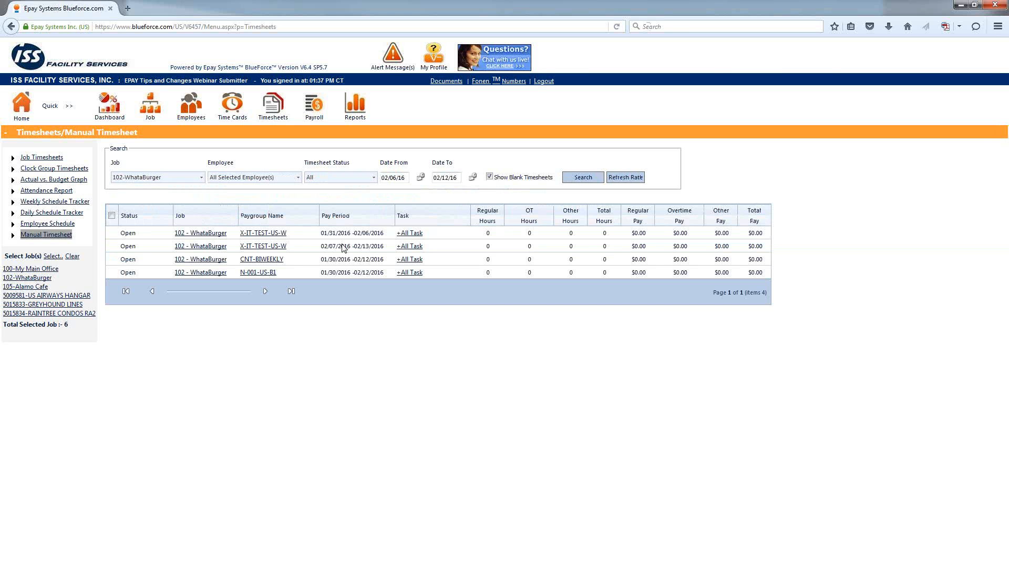
Step: Open the 102-WhataBurger timesheet of paygroup X-IT-TEST-US-W for pay period 01/31/16 - 02/06/16
{"action": "left_click", "coordinate": [343, 244]}
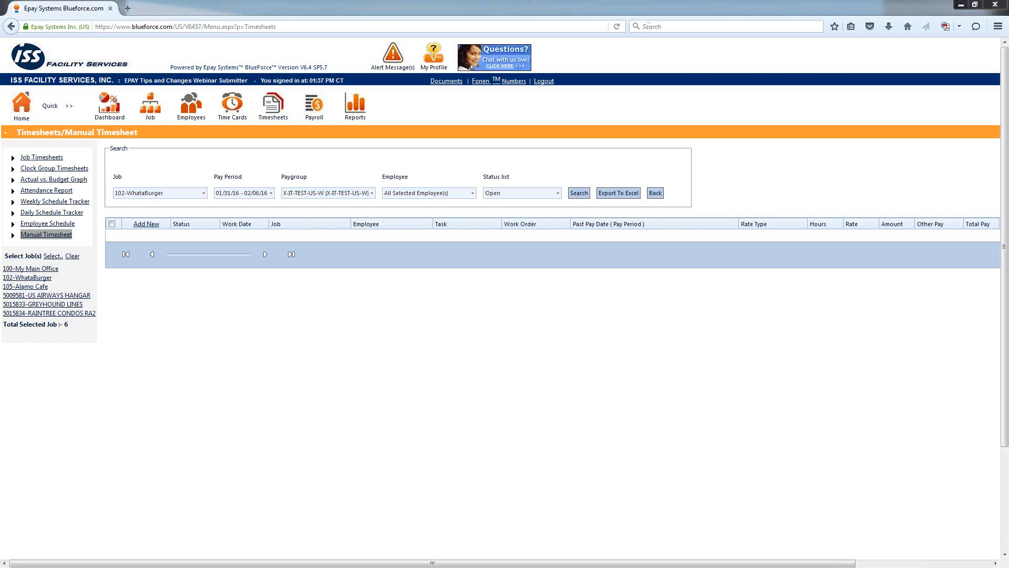
{"action": "mouse_move", "coordinate": [159, 216]}
{"action": "left_mouse_down"}
{"action": "mouse_move", "coordinate": [167, 239]}
{"action": "mouse_move", "coordinate": [153, 214]}
{"action": "left_mouse_up"}
{"action": "key", "text": "Escape"}
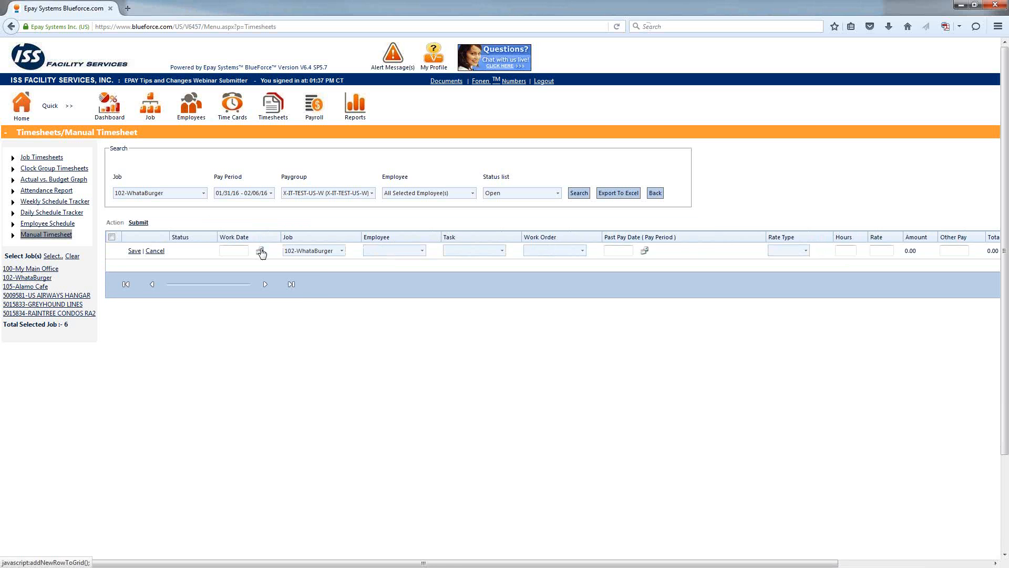
{"action": "left_click", "coordinate": [260, 252]}
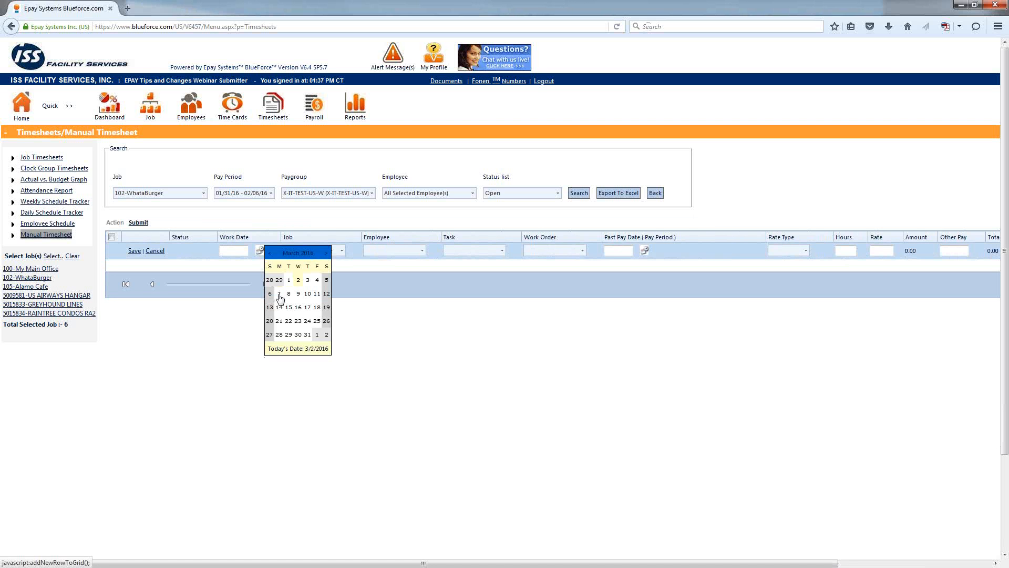
{"action": "left_click", "coordinate": [268, 254]}
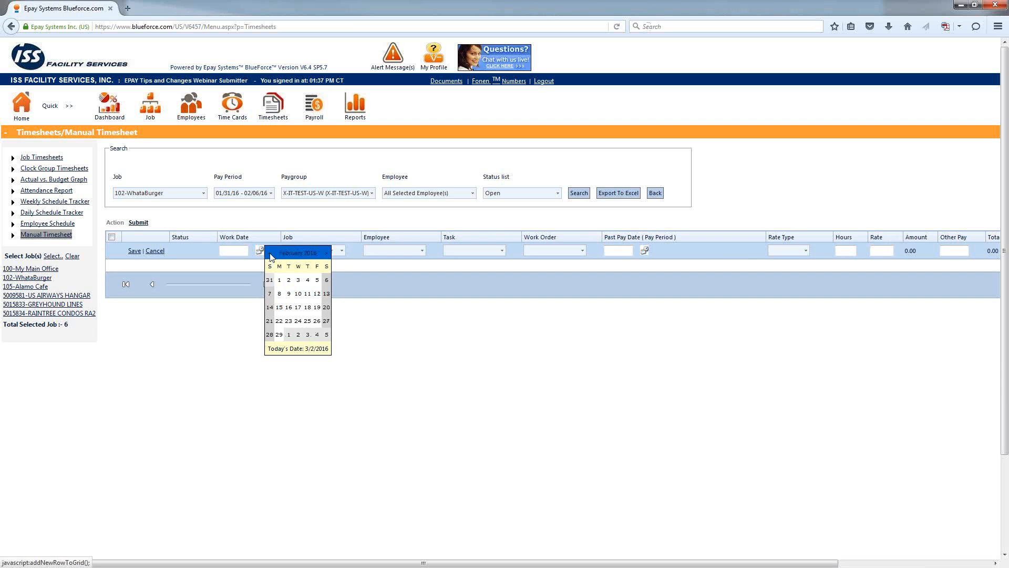
{"action": "left_click", "coordinate": [289, 281]}
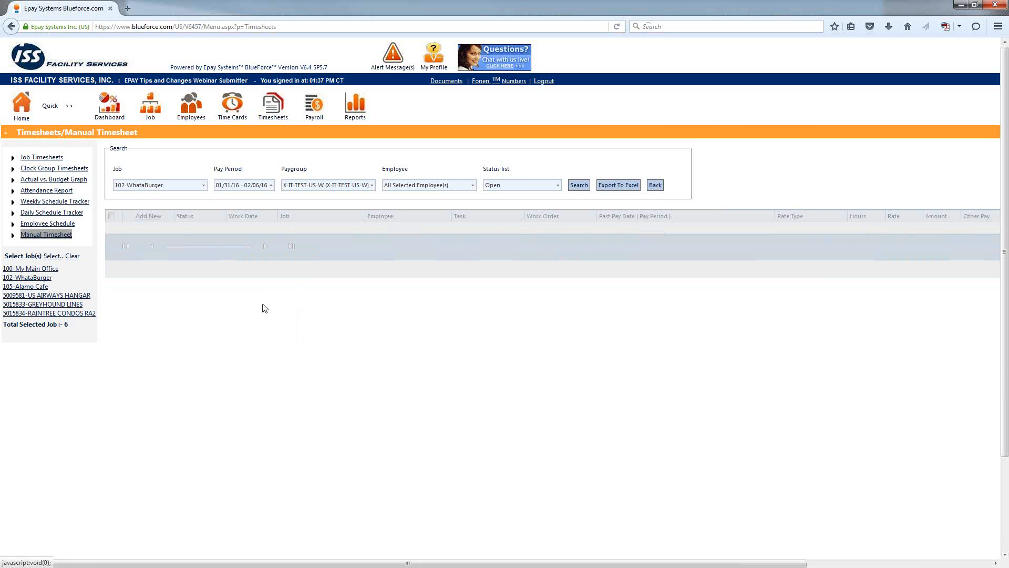
Step: Add a new entry row to the timesheet and set its work date to 02/02/16
{"action": "left_click", "coordinate": [150, 216]}
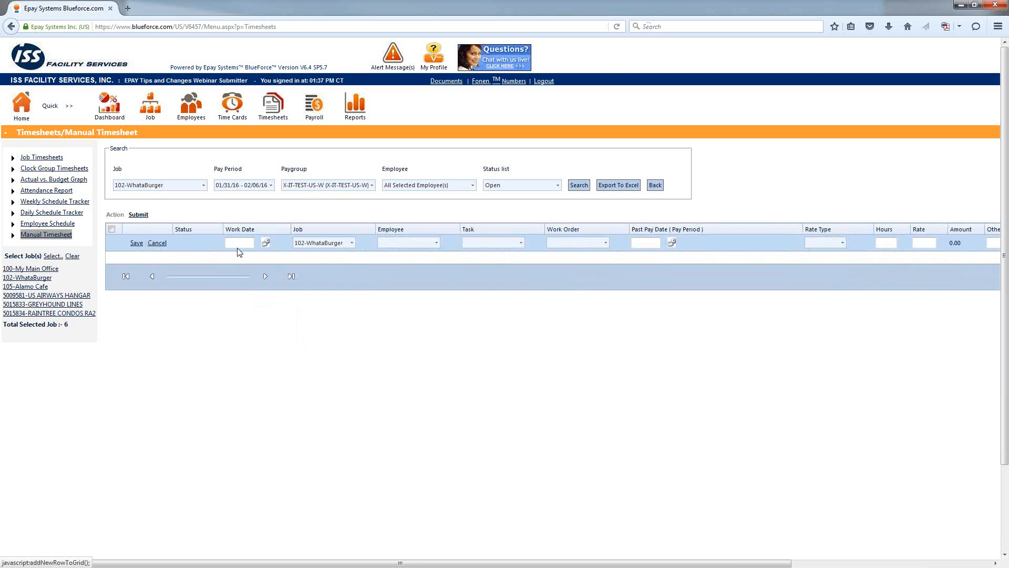
{"action": "left_click", "coordinate": [253, 244]}
{"action": "type", "text": "02/02/16"}
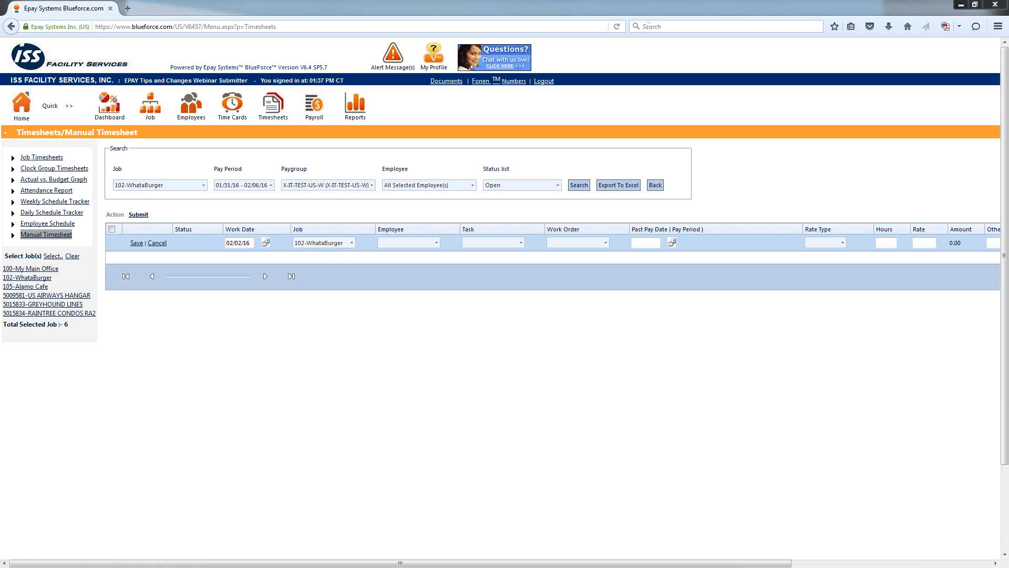
{"action": "mouse_move", "coordinate": [340, 224]}
{"action": "left_mouse_down"}
{"action": "mouse_move", "coordinate": [289, 234]}
{"action": "mouse_move", "coordinate": [368, 243]}
{"action": "mouse_move", "coordinate": [319, 207]}
{"action": "mouse_move", "coordinate": [316, 218]}
{"action": "left_mouse_up"}
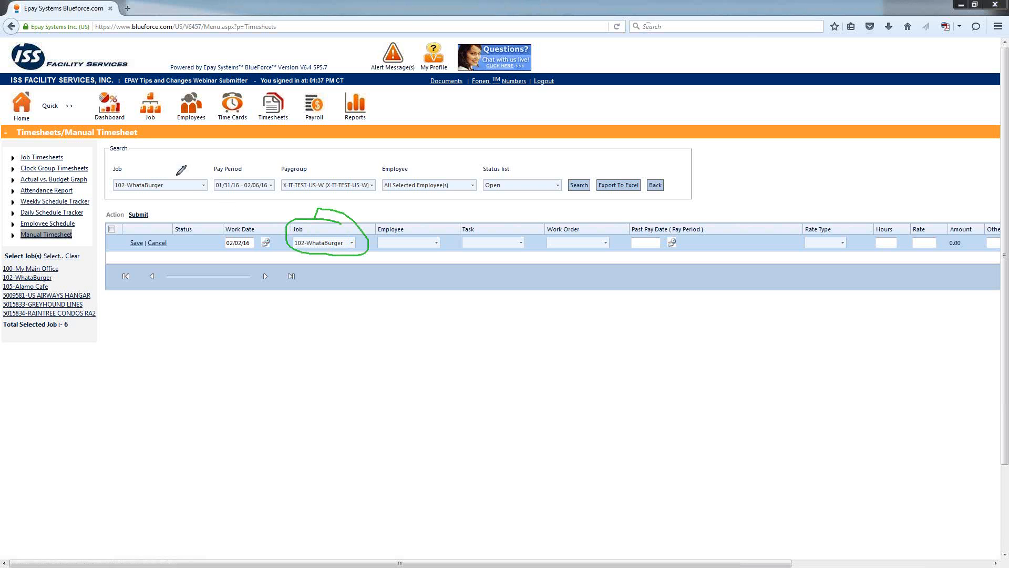
{"action": "mouse_move", "coordinate": [174, 172]}
{"action": "left_mouse_down"}
{"action": "mouse_move", "coordinate": [102, 175]}
{"action": "mouse_move", "coordinate": [197, 199]}
{"action": "mouse_move", "coordinate": [164, 167]}
{"action": "left_mouse_up"}
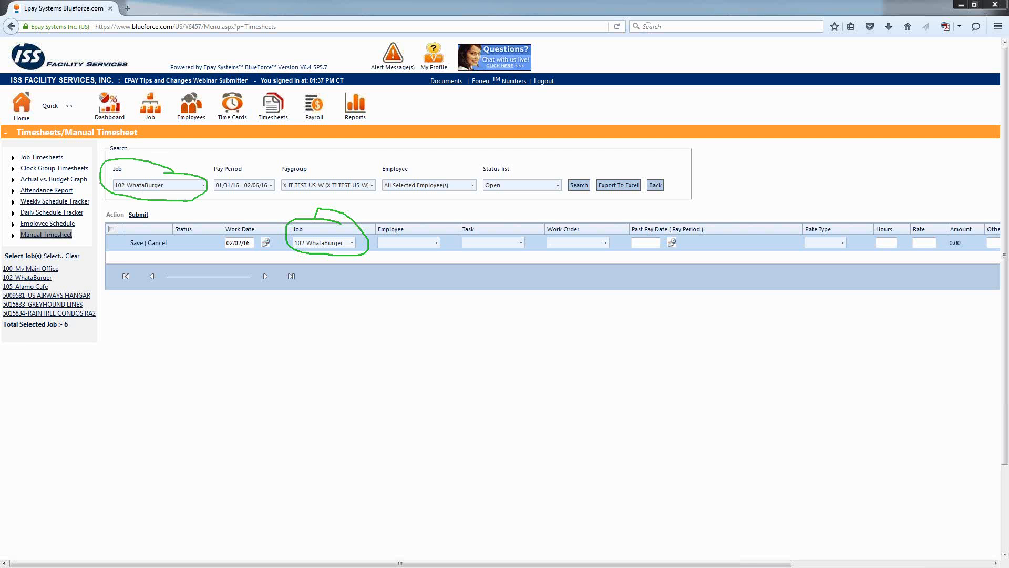
{"action": "right_click", "coordinate": [149, 185]}
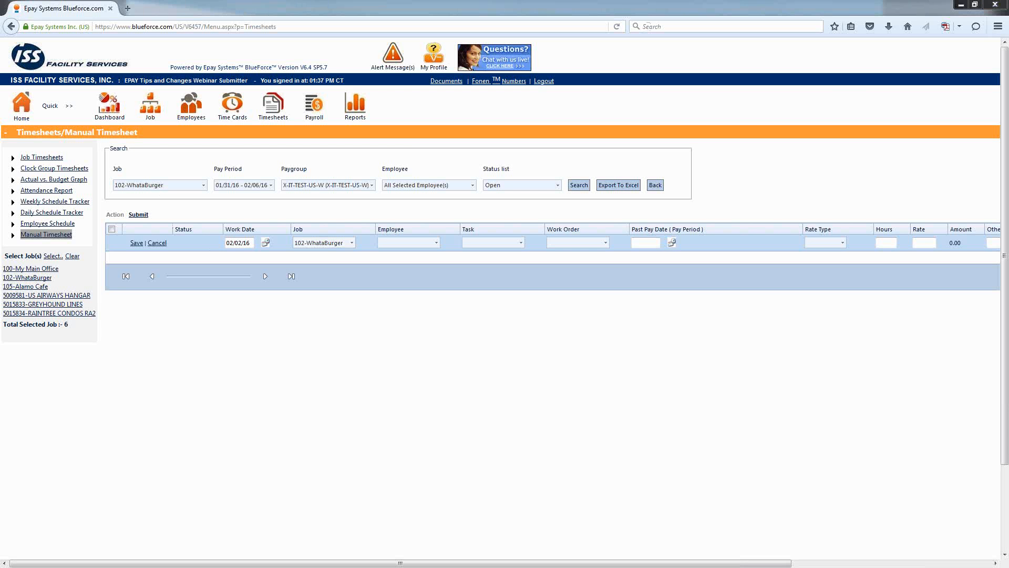
Step: Assign the only listed employee and the Custodian task to the 02/02/16 entry, leaving the work order blank
{"action": "left_click", "coordinate": [436, 242]}
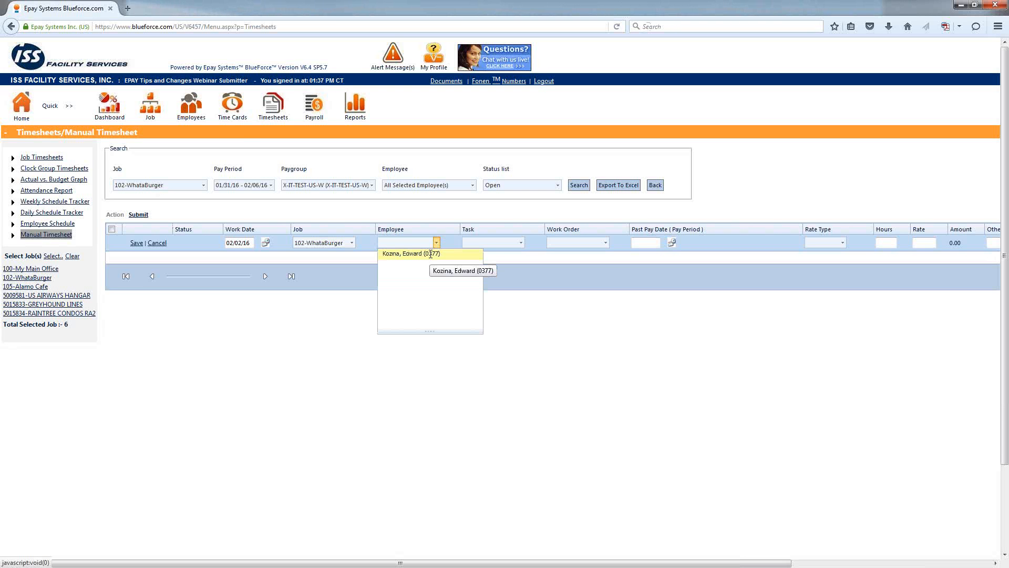
{"action": "left_click", "coordinate": [431, 254]}
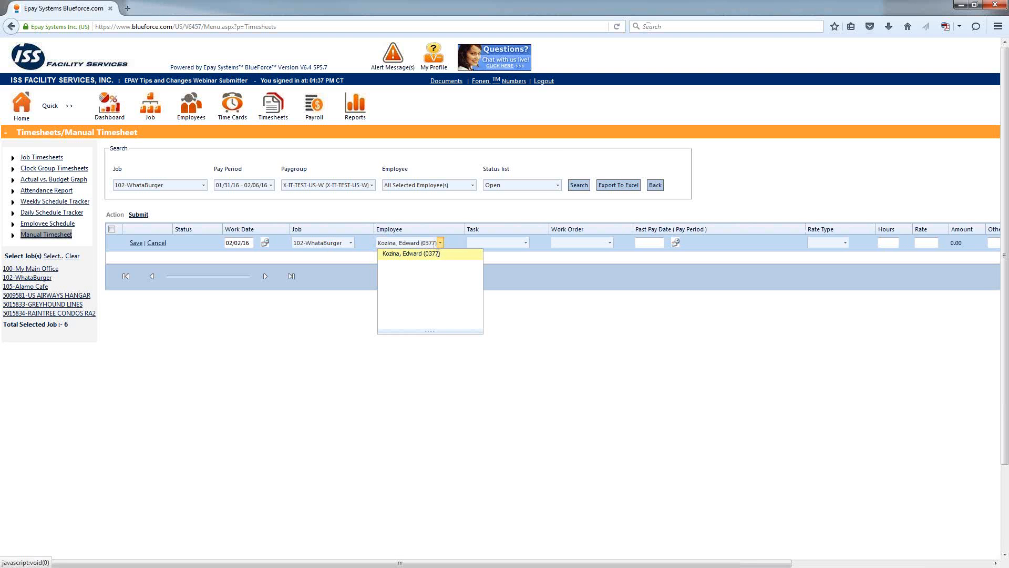
{"action": "left_click", "coordinate": [438, 254]}
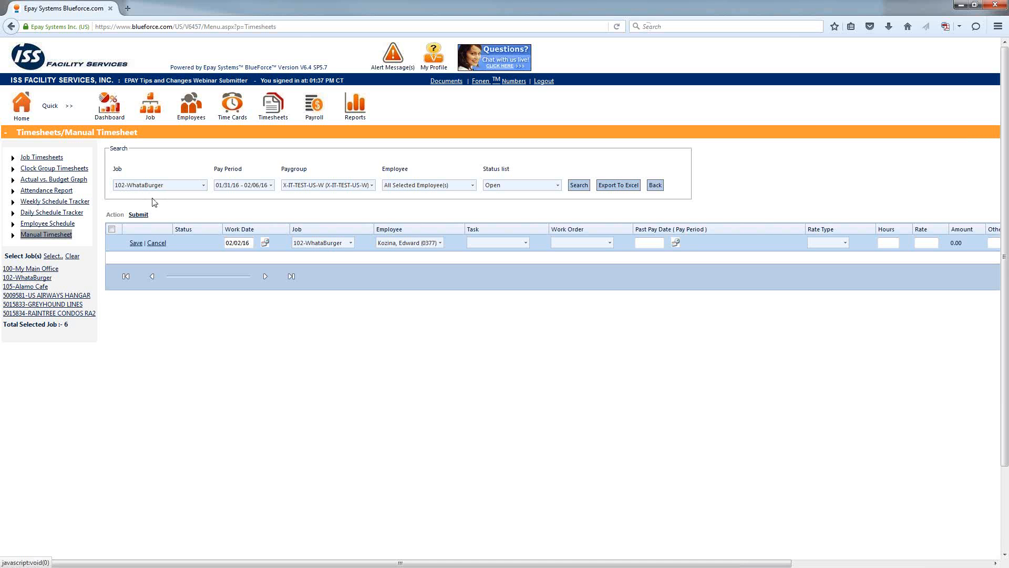
{"action": "left_click", "coordinate": [526, 244]}
{"action": "left_click", "coordinate": [502, 286]}
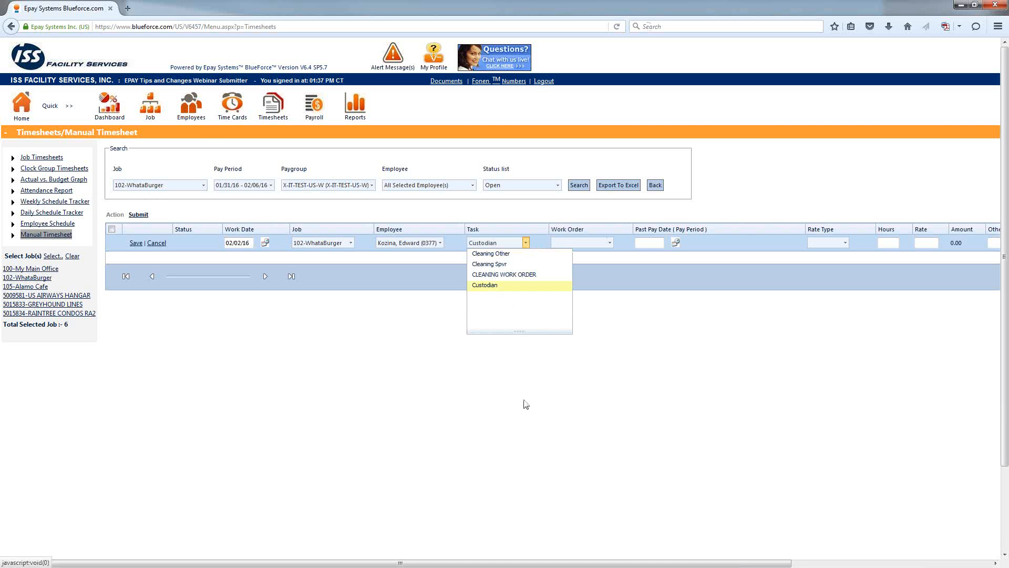
{"action": "left_click", "coordinate": [610, 243]}
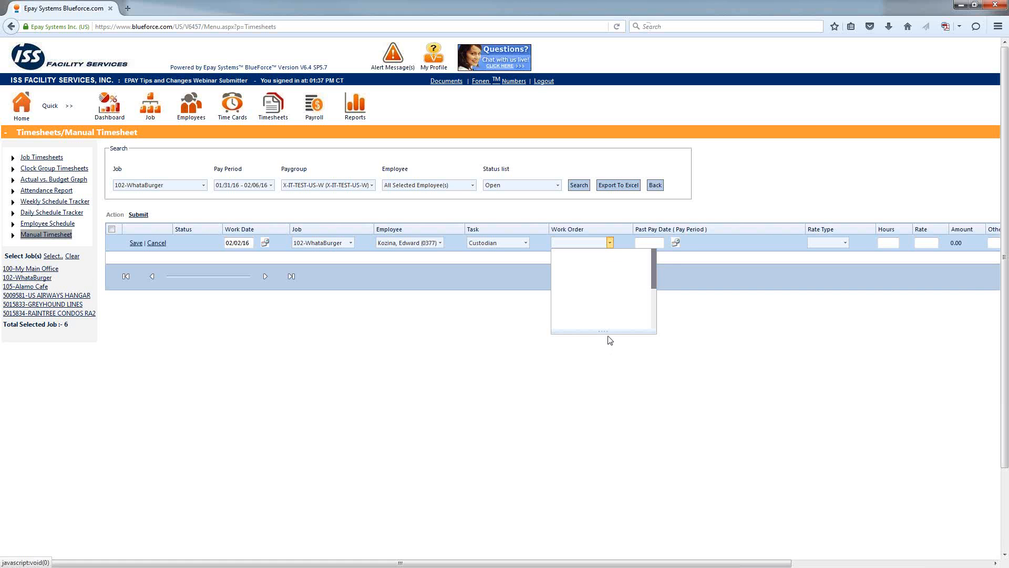
{"action": "left_click", "coordinate": [719, 345]}
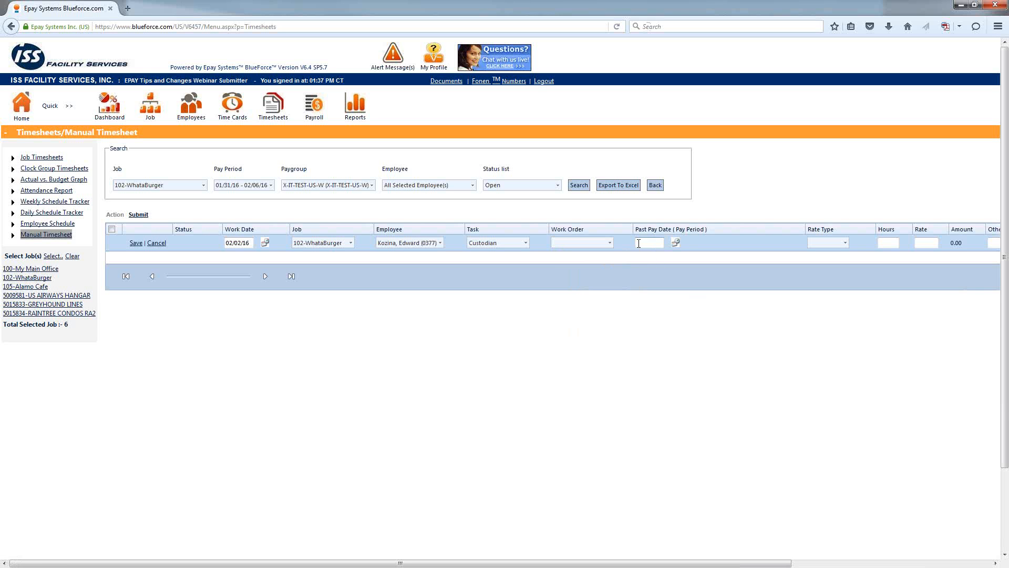
Step: Set the 02/02/16 entry's past pay date to 01/31/16 and its rate type to REGULAR
{"action": "left_click", "coordinate": [652, 244]}
{"action": "type", "text": "01/31/16"}
{"action": "left_click_drag", "start_coordinate": [482, 564], "coordinate": [708, 565]}
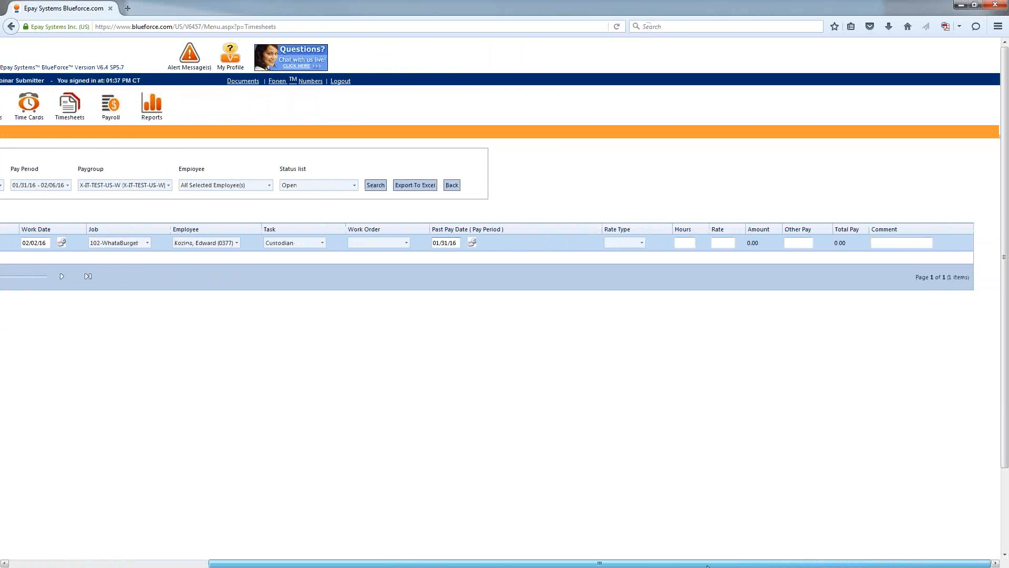
{"action": "left_click", "coordinate": [643, 243]}
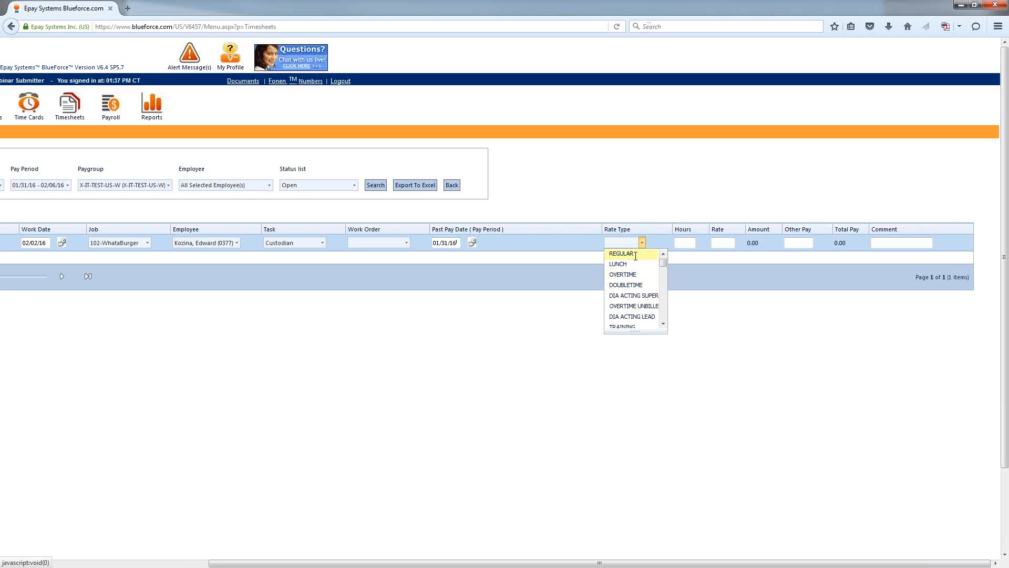
{"action": "left_click", "coordinate": [636, 254]}
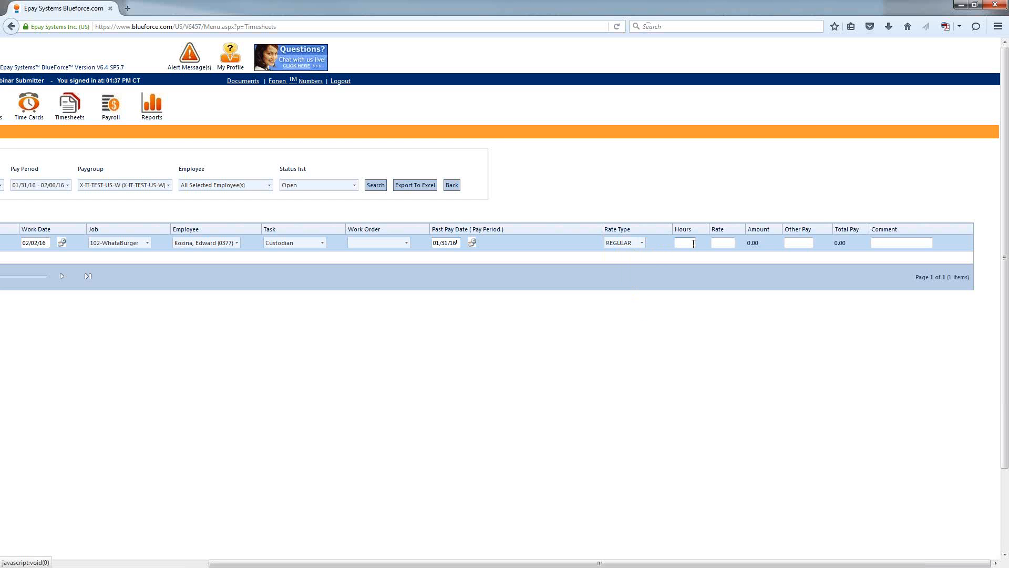
Step: Set the 02/02/16 entry's hours to 7.5, leaving the rate and other pay blank
{"action": "type", "text": "8"}
{"action": "left_click", "coordinate": [721, 244]}
{"action": "left_click", "coordinate": [688, 243]}
{"action": "type", "text": "7.5"}
{"action": "left_click", "coordinate": [800, 244]}
{"action": "left_click", "coordinate": [681, 245]}
{"action": "left_click", "coordinate": [911, 243]}
{"action": "type", "text": "missed pay,"}
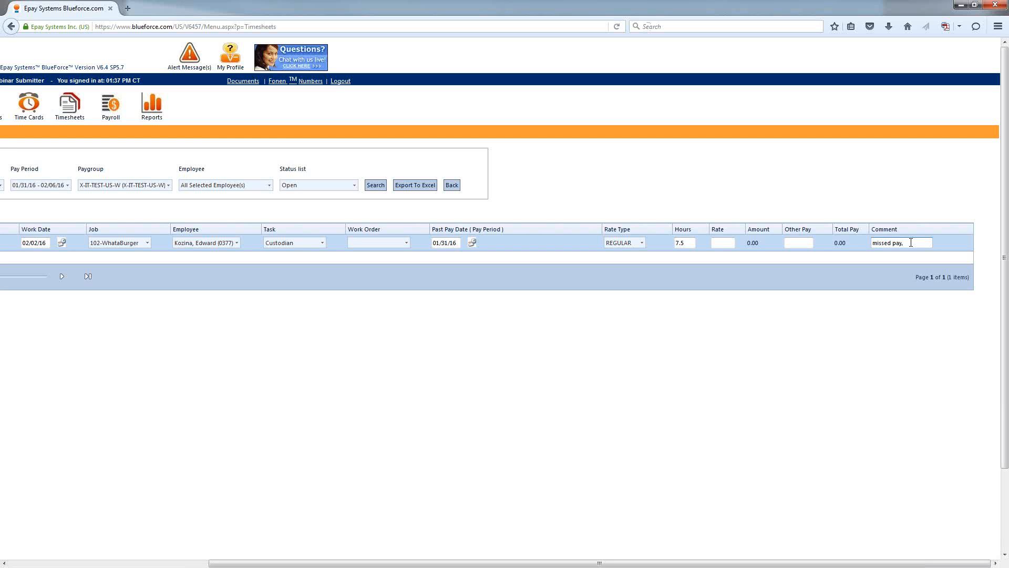
{"action": "key", "text": "BackSpace"}
{"action": "key", "text": "BackSpace"}
{"action": "key", "text": "BackSpace"}
{"action": "key", "text": "BackSpace"}
{"action": "type", "text": "shift off"}
{"action": "key", "text": "BackSpace"}
{"action": "key", "text": "BackSpace"}
{"action": "key", "text": "BackSpace"}
{"action": "key", "text": "BackSpace"}
{"action": "key", "text": "BackSpace"}
{"action": "key", "text": "BackSpace"}
{"action": "key", "text": "BackSpace"}
{"action": "key", "text": "BackSpace"}
{"action": "key", "text": "BackSpace"}
{"action": "key", "text": "BackSpace"}
{"action": "key", "text": "BackSpace"}
{"action": "key", "text": "BackSpace"}
{"action": "key", "text": "BackSpace"}
{"action": "key", "text": "BackSpace"}
{"action": "key", "text": "BackSpace"}
{"action": "key", "text": "BackSpace"}
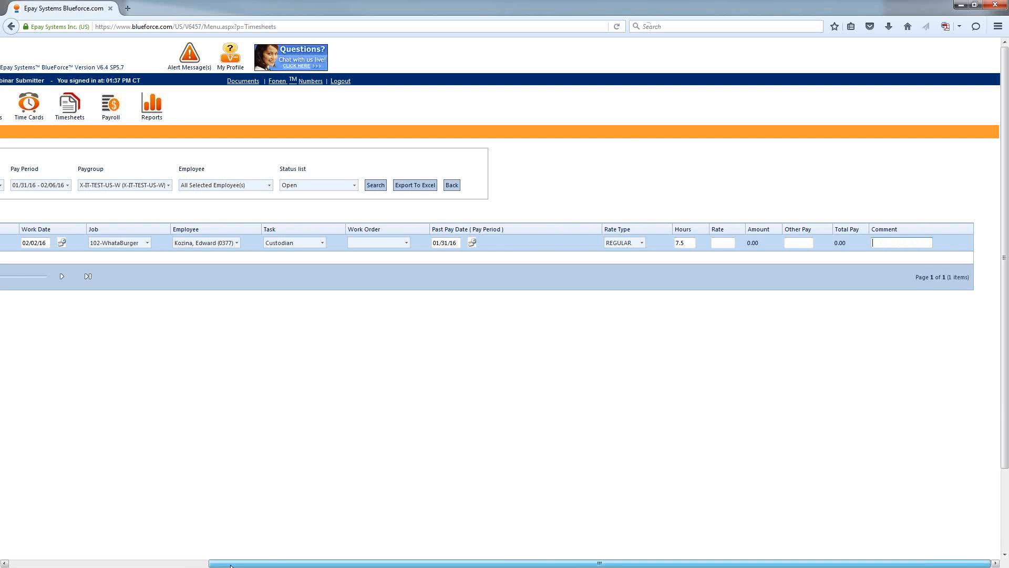
Step: Save the 02/02/16 manual timesheet entry
{"action": "left_click_drag", "start_coordinate": [226, 564], "coordinate": [26, 564]}
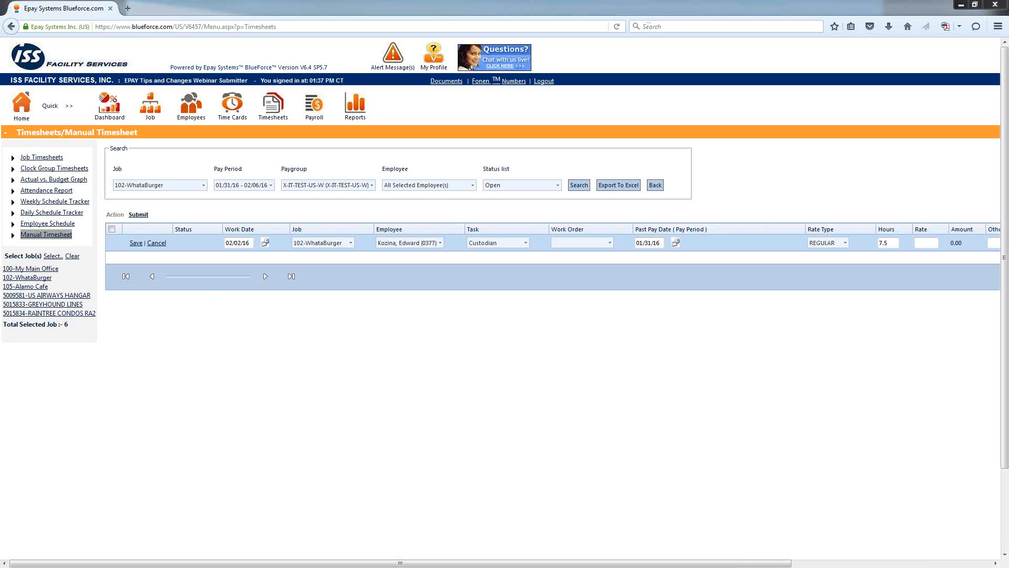
{"action": "mouse_move", "coordinate": [146, 234]}
{"action": "left_mouse_down"}
{"action": "mouse_move", "coordinate": [122, 254]}
{"action": "mouse_move", "coordinate": [138, 236]}
{"action": "left_mouse_up"}
{"action": "left_click", "coordinate": [137, 242]}
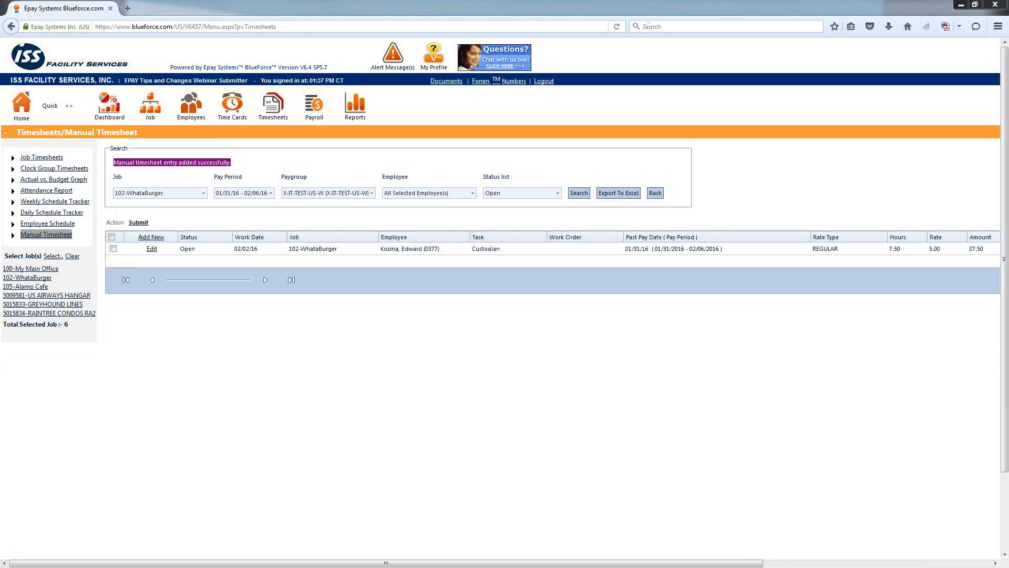
{"action": "mouse_move", "coordinate": [214, 143]}
{"action": "left_mouse_down"}
{"action": "mouse_move", "coordinate": [107, 140]}
{"action": "mouse_move", "coordinate": [175, 171]}
{"action": "mouse_move", "coordinate": [183, 143]}
{"action": "left_mouse_up"}
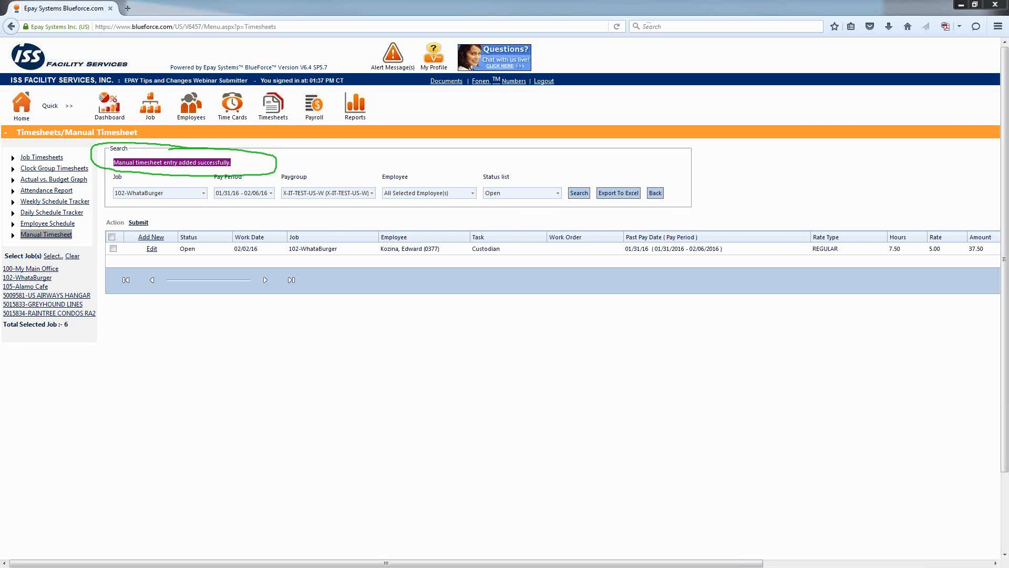
{"action": "key", "text": "e"}
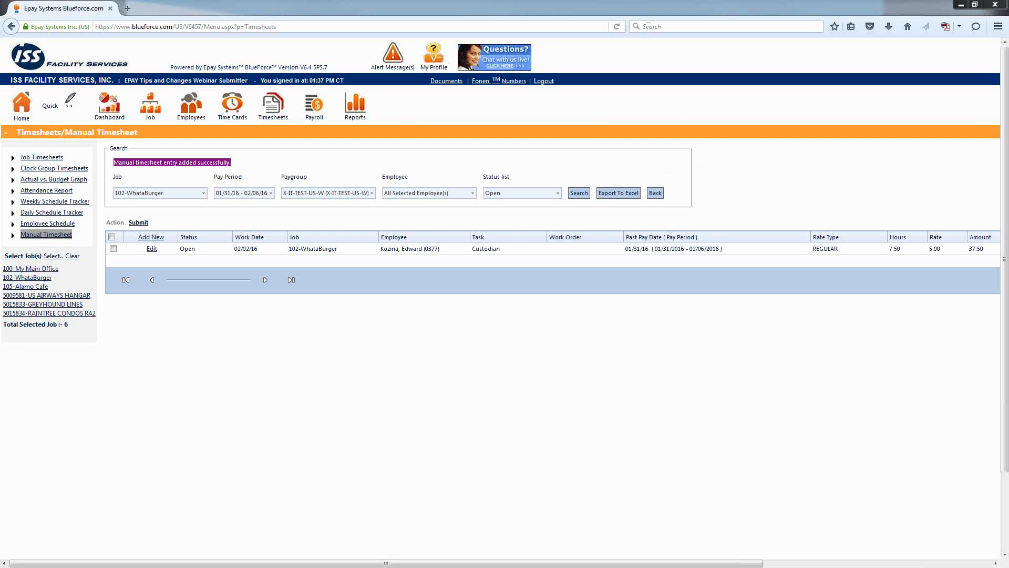
{"action": "mouse_move", "coordinate": [177, 223]}
{"action": "left_mouse_down"}
{"action": "mouse_move", "coordinate": [133, 225]}
{"action": "mouse_move", "coordinate": [168, 239]}
{"action": "mouse_move", "coordinate": [169, 225]}
{"action": "left_mouse_up"}
{"action": "key", "text": "Escape"}
Step: Add a second timesheet entry dated 02/03/16 for the same employee with the Custodian task
{"action": "left_click", "coordinate": [151, 237]}
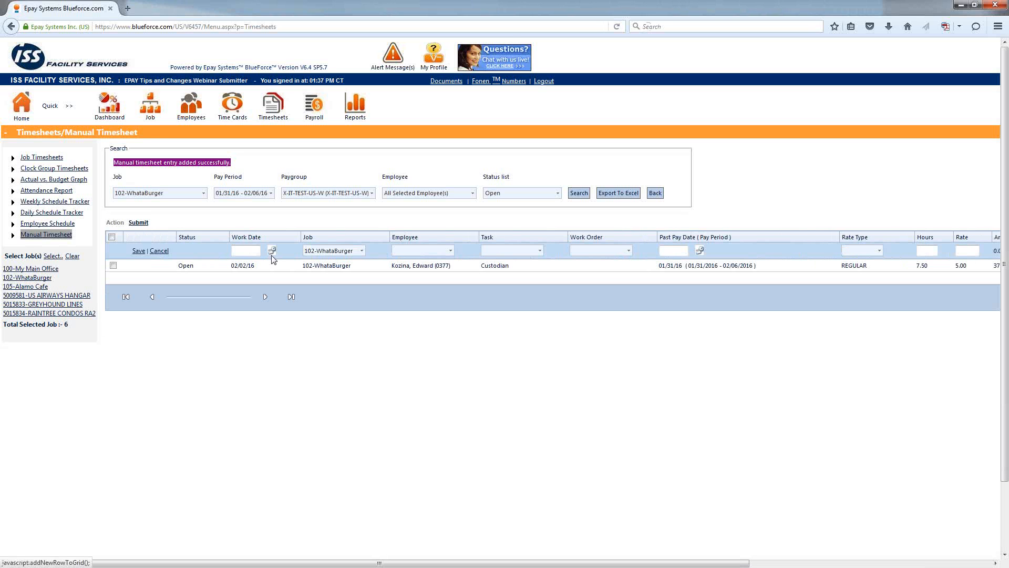
{"action": "left_click", "coordinate": [251, 250]}
{"action": "type", "text": "02/03/16"}
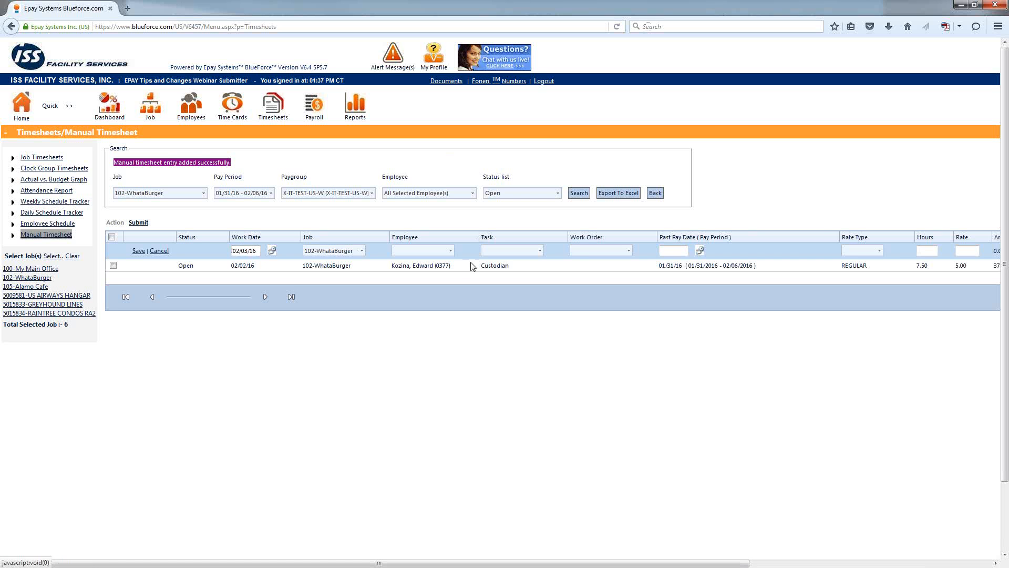
{"action": "left_click", "coordinate": [450, 251]}
{"action": "left_click", "coordinate": [436, 262]}
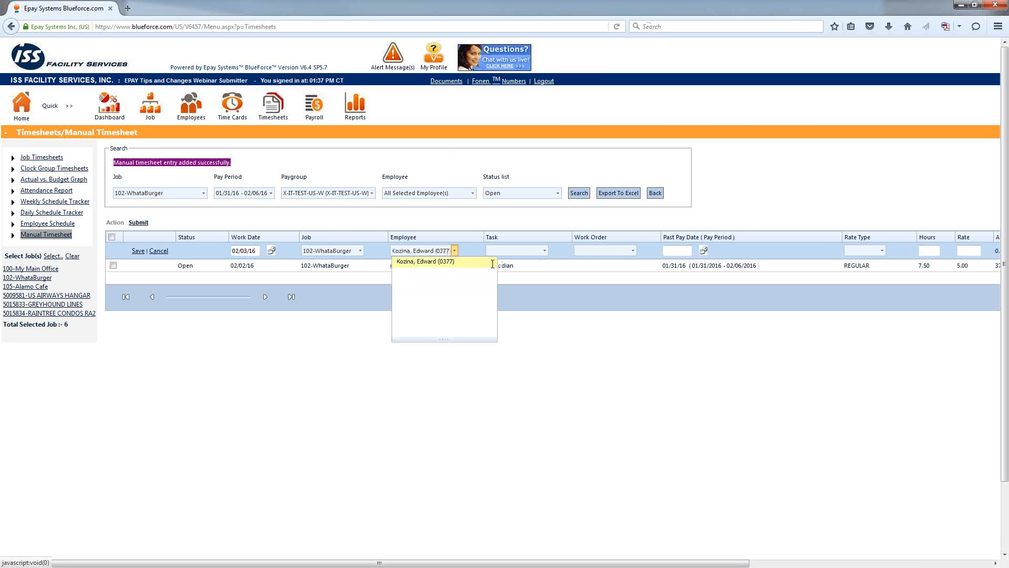
{"action": "left_click", "coordinate": [544, 248]}
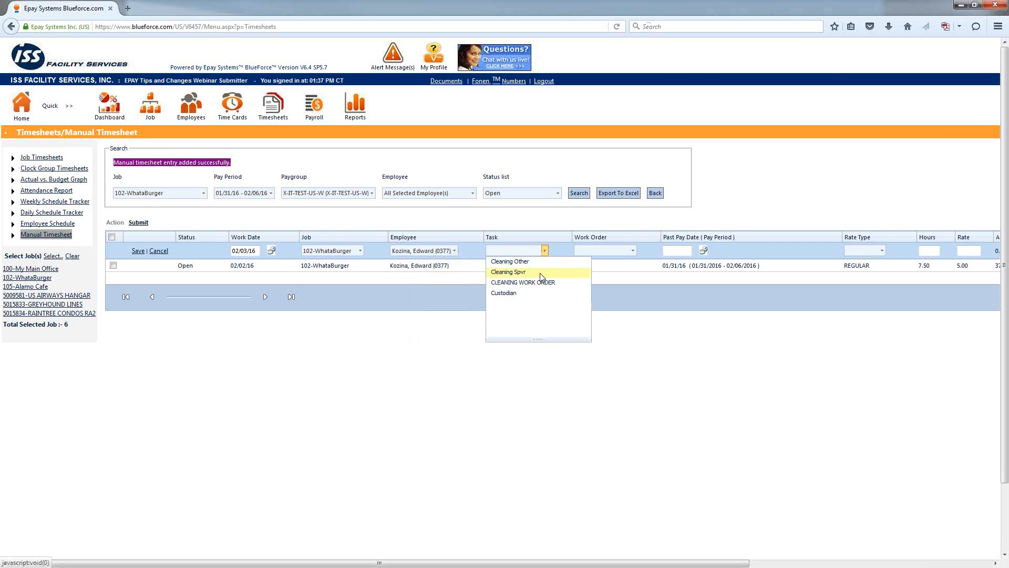
{"action": "left_click", "coordinate": [532, 293]}
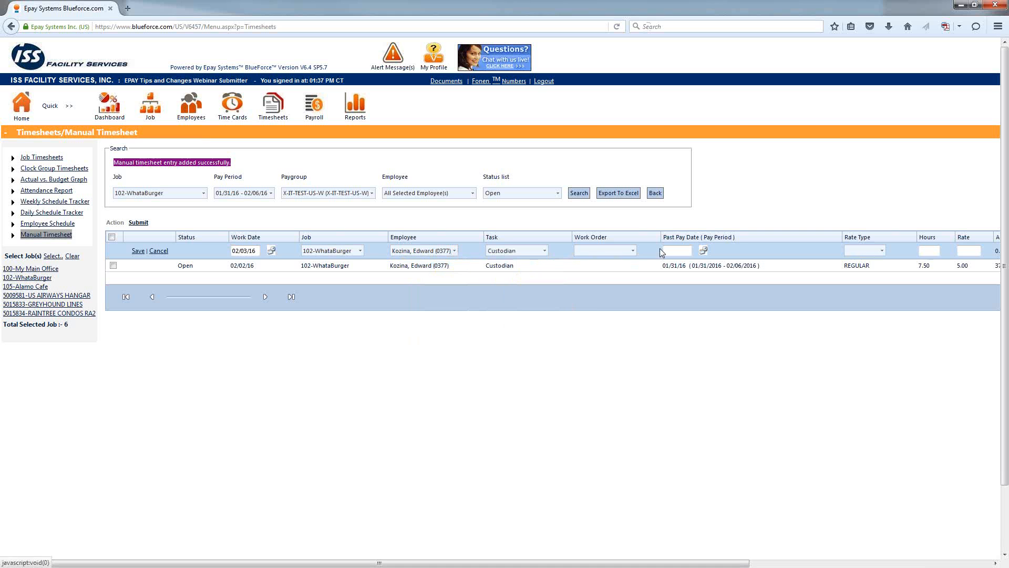
Step: Set the 02/03/16 entry's past pay date to 01/31/16 and its rate type to REGULAR
{"action": "left_click", "coordinate": [677, 251]}
{"action": "type", "text": "01/31/16"}
{"action": "left_click", "coordinate": [882, 250]}
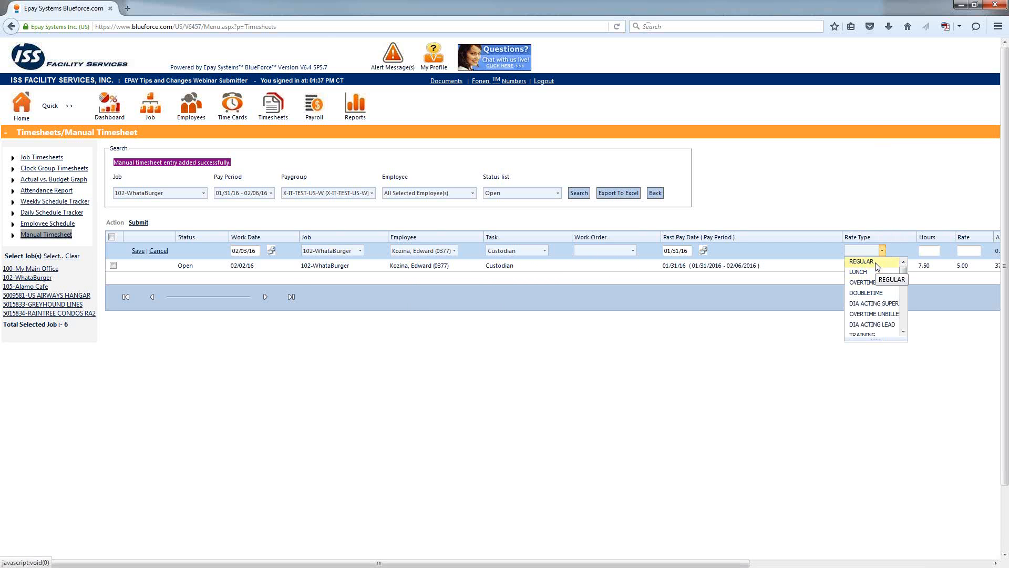
{"action": "scroll", "coordinate": [874, 294], "scroll_direction": "down", "scroll_amount": 4}
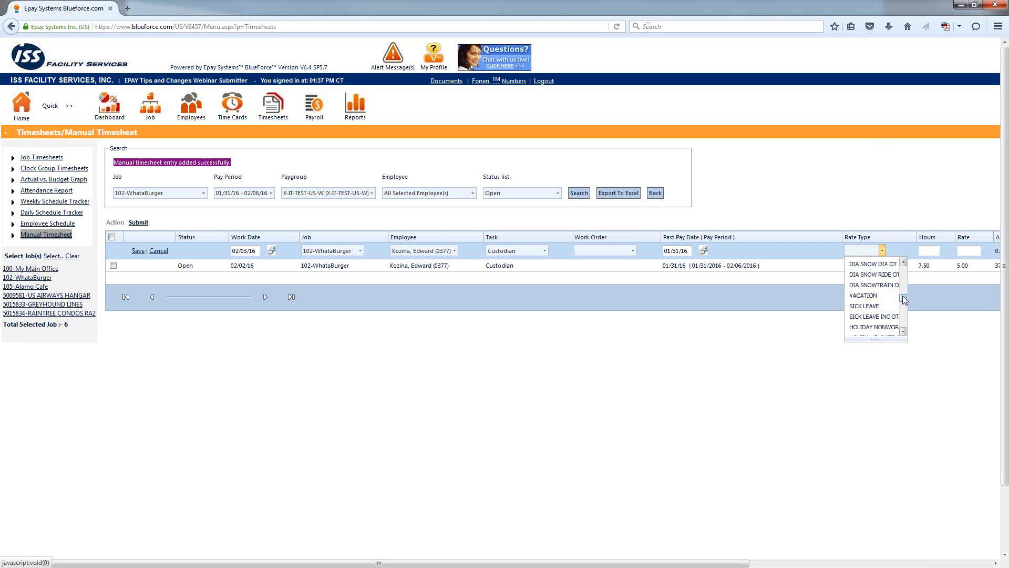
{"action": "left_click", "coordinate": [902, 263]}
{"action": "left_click", "coordinate": [862, 261]}
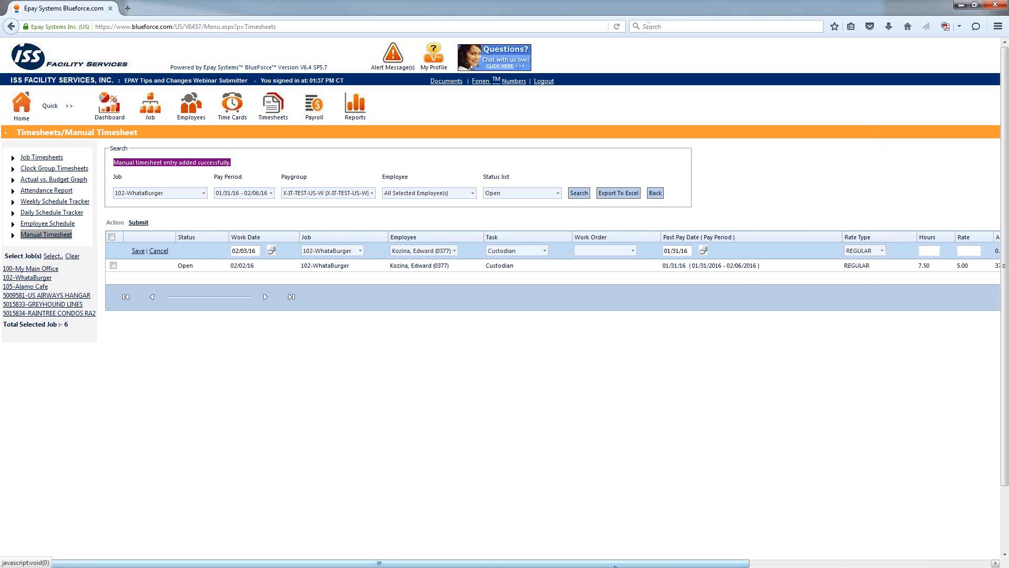
Step: Set the 02/03/16 entry's hours to 3.00
{"action": "left_click_drag", "start_coordinate": [623, 562], "coordinate": [828, 563]}
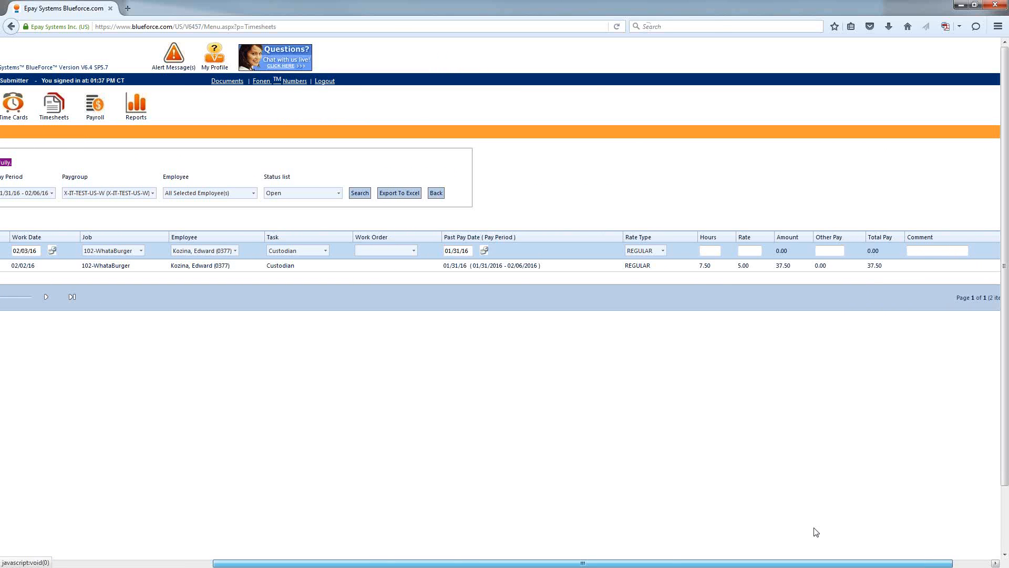
{"action": "left_click", "coordinate": [712, 252]}
{"action": "type", "text": "3"}
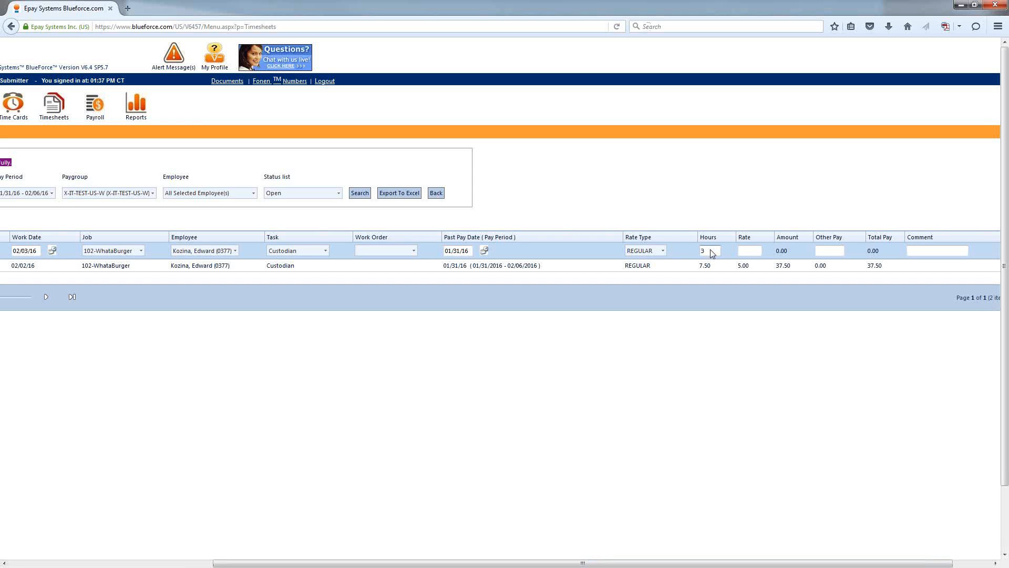
{"action": "key", "text": "BackSpace"}
{"action": "type", "text": "3.00"}
{"action": "key", "text": "BackSpace"}
{"action": "key", "text": "BackSpace"}
{"action": "key", "text": "BackSpace"}
{"action": "key", "text": "BackSpace"}
{"action": "type", "text": "3.00."}
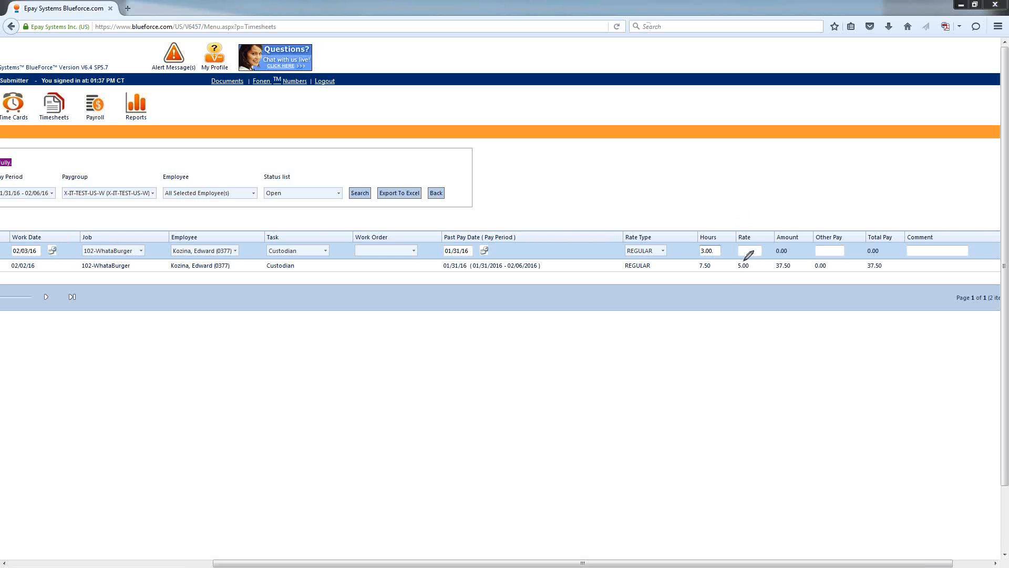
{"action": "mouse_move", "coordinate": [744, 259]}
{"action": "left_mouse_down"}
{"action": "mouse_move", "coordinate": [757, 273]}
{"action": "mouse_move", "coordinate": [745, 262]}
{"action": "left_mouse_up"}
{"action": "mouse_move", "coordinate": [795, 261]}
{"action": "left_mouse_down"}
{"action": "mouse_move", "coordinate": [776, 269]}
{"action": "mouse_move", "coordinate": [807, 269]}
{"action": "mouse_move", "coordinate": [787, 259]}
{"action": "left_mouse_up"}
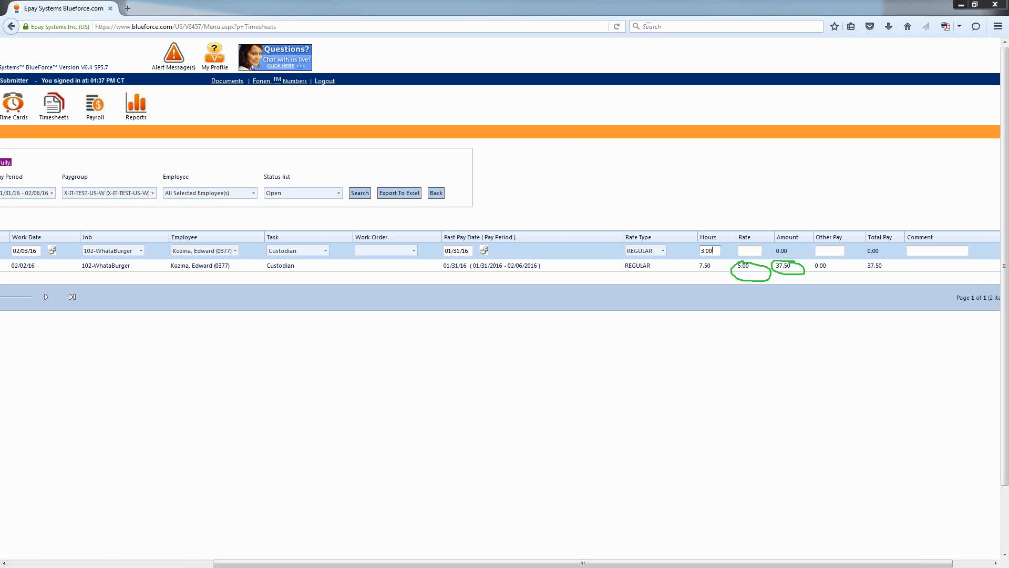
Step: Save the 02/03/16 manual timesheet entry
{"action": "left_click", "coordinate": [21, 263]}
{"action": "scroll", "coordinate": [132, 266], "scroll_direction": "left", "scroll_amount": 5}
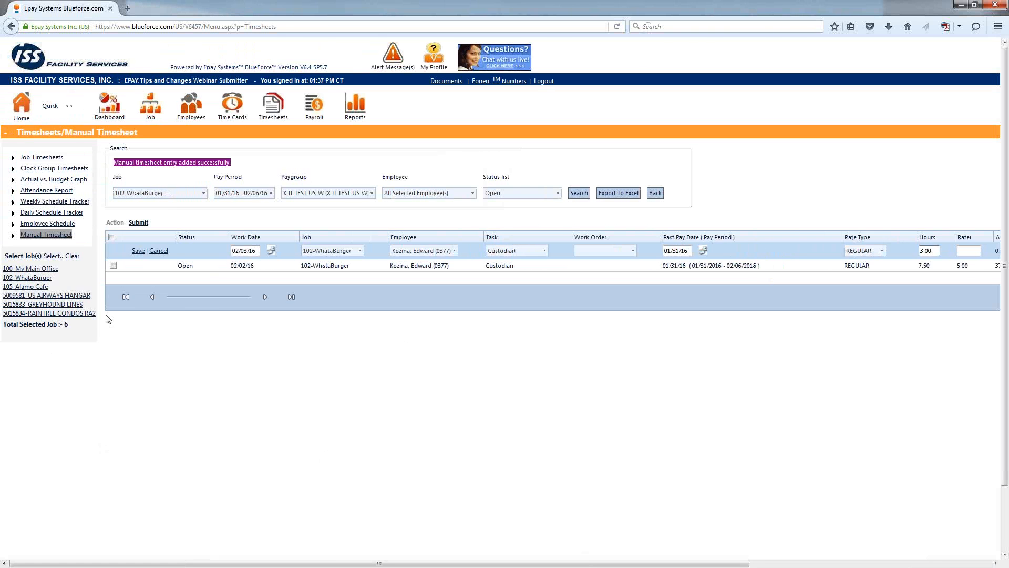
{"action": "left_click", "coordinate": [137, 251]}
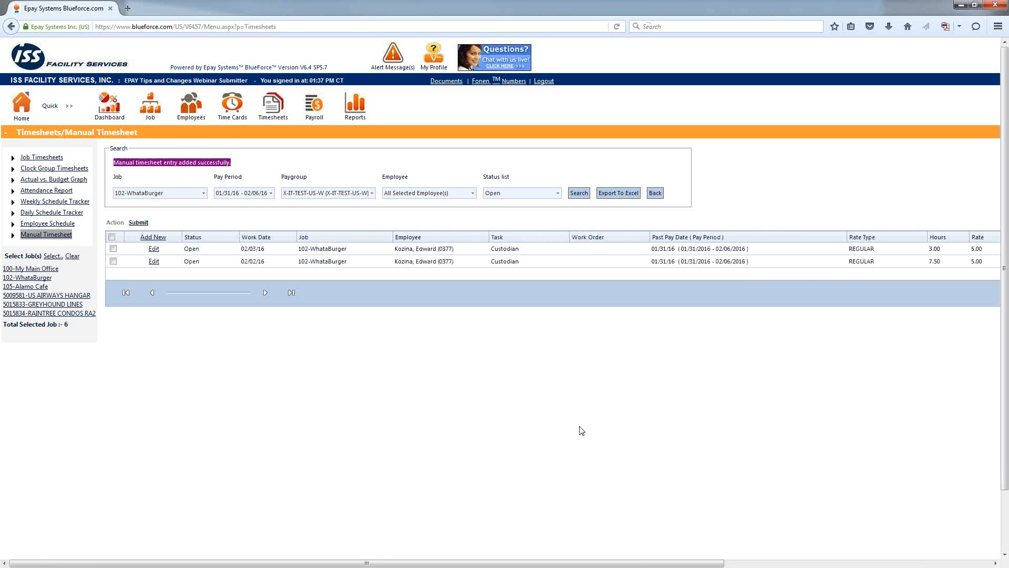
Step: Review the rates and pay amounts of both saved entries, and return to the timesheet list
{"action": "left_click_drag", "start_coordinate": [588, 564], "coordinate": [836, 563]}
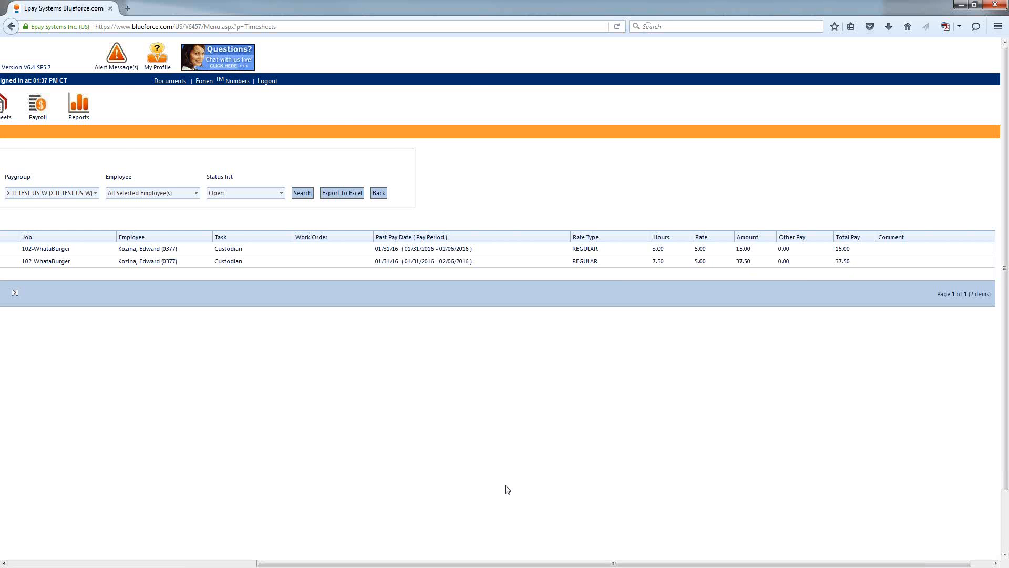
{"action": "left_click_drag", "start_coordinate": [269, 563], "coordinate": [23, 562]}
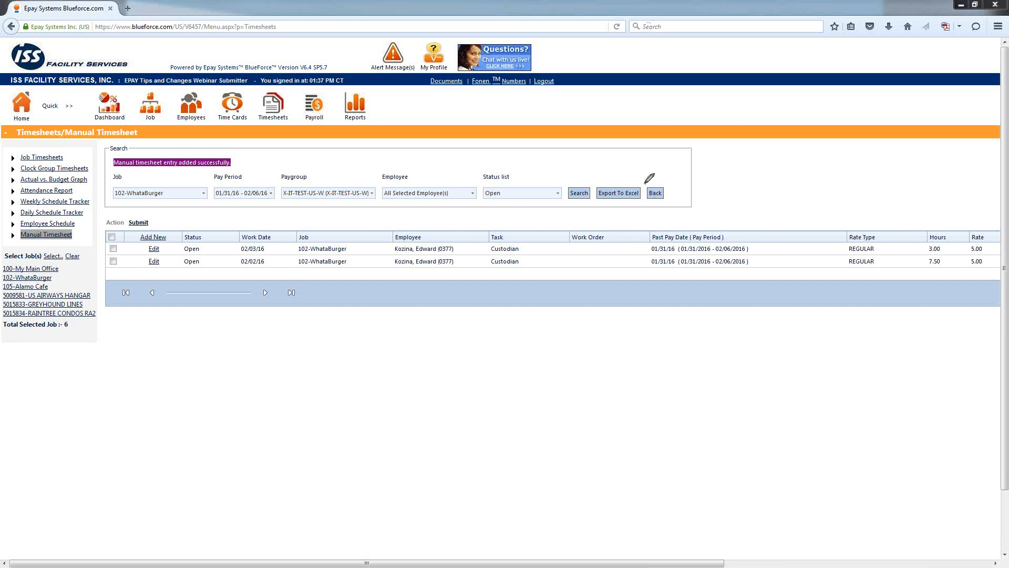
{"action": "mouse_move", "coordinate": [644, 183]}
{"action": "left_mouse_down"}
{"action": "mouse_move", "coordinate": [599, 182]}
{"action": "mouse_move", "coordinate": [596, 198]}
{"action": "mouse_move", "coordinate": [650, 185]}
{"action": "left_mouse_up"}
{"action": "left_click", "coordinate": [655, 193]}
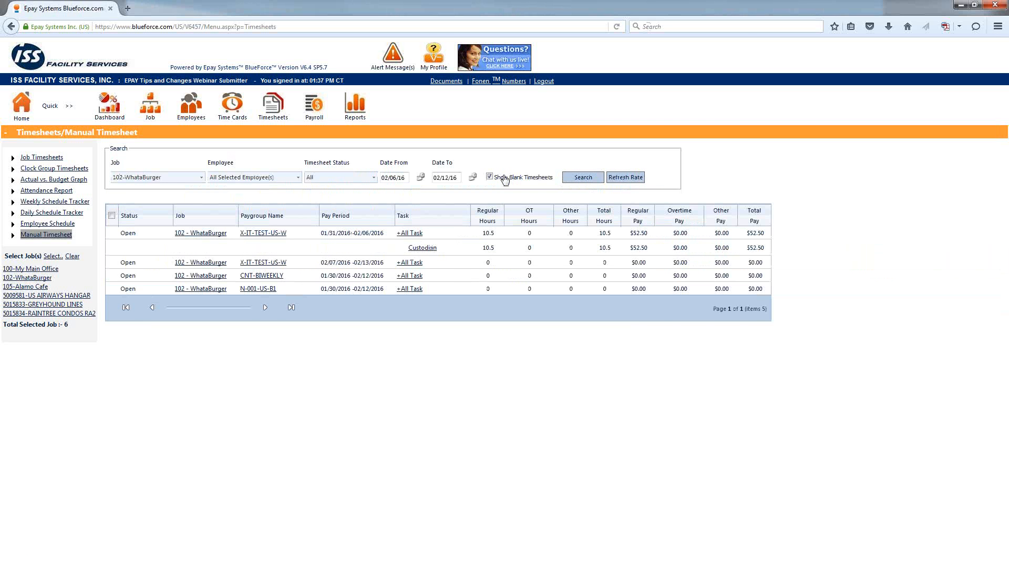
{"action": "left_click", "coordinate": [32, 236]}
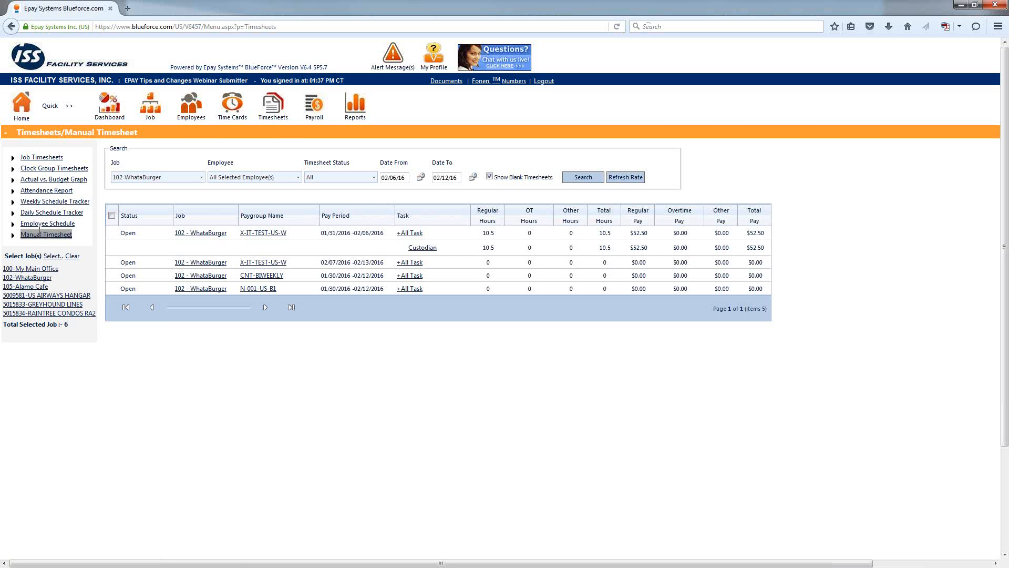
{"action": "left_click", "coordinate": [23, 113]}
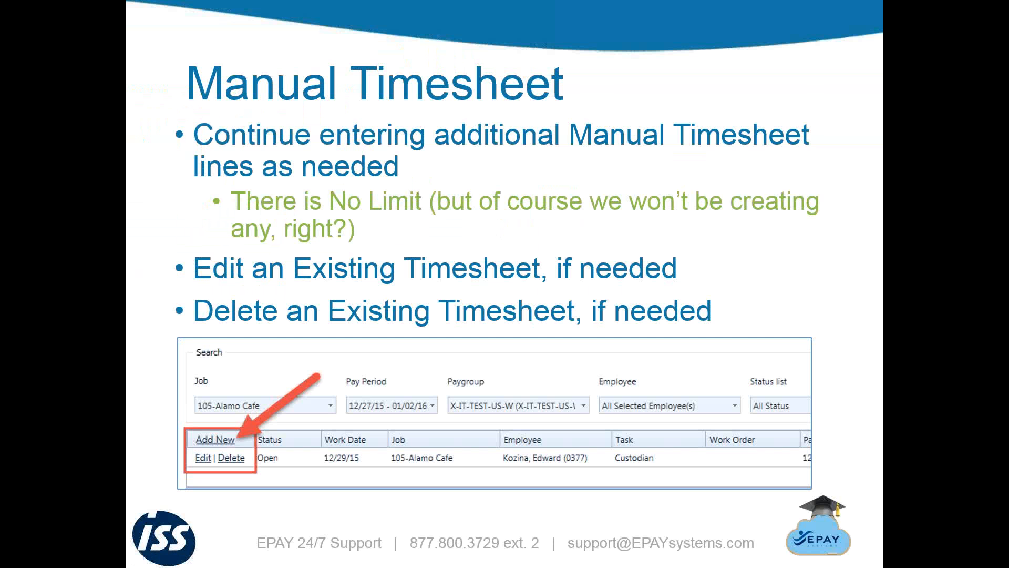
{"action": "key", "text": "Right"}
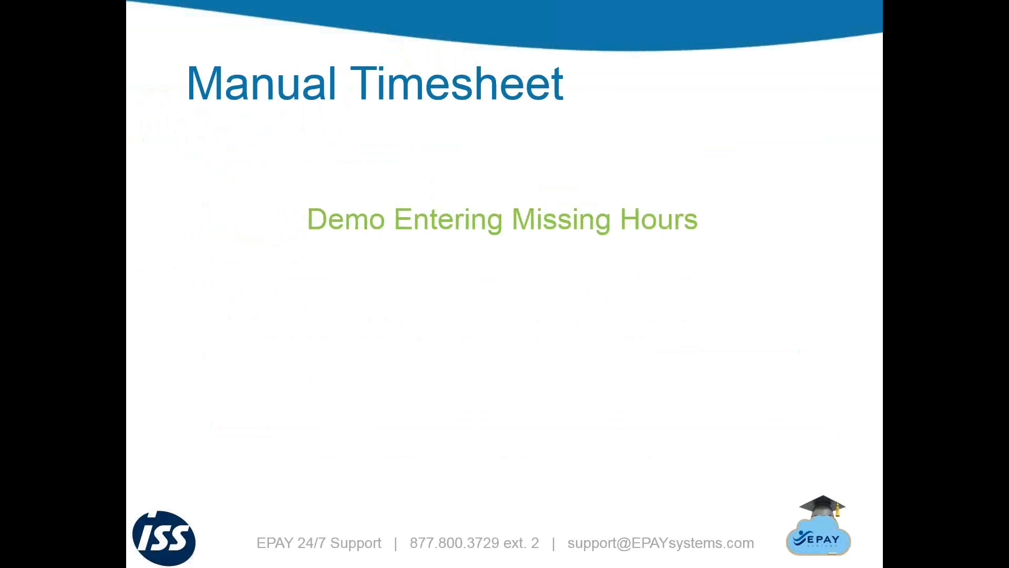
{"action": "key", "text": "Right"}
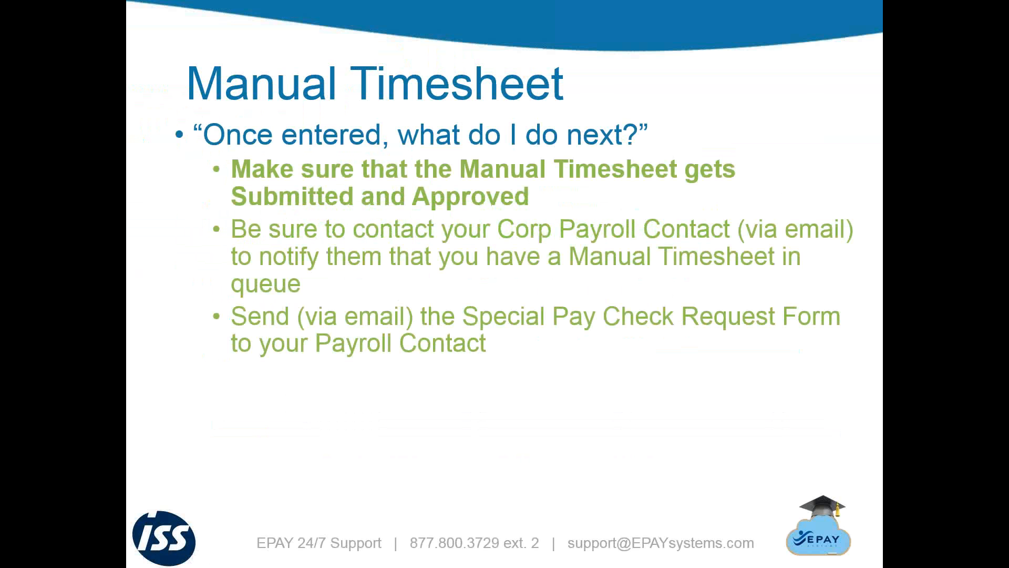
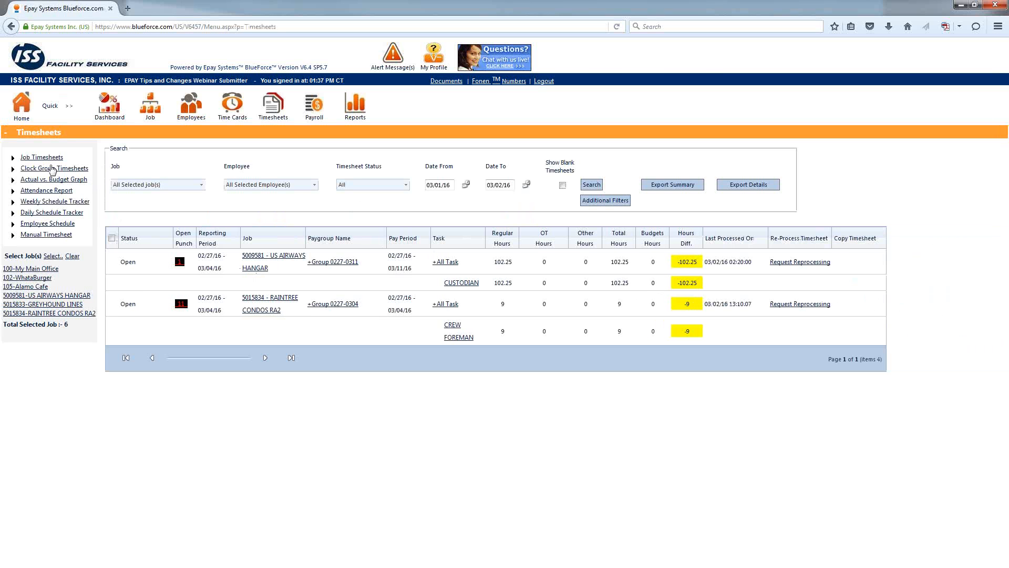
Step: Open the manual timesheets and look through the available timesheet status filter options
{"action": "left_click", "coordinate": [44, 235]}
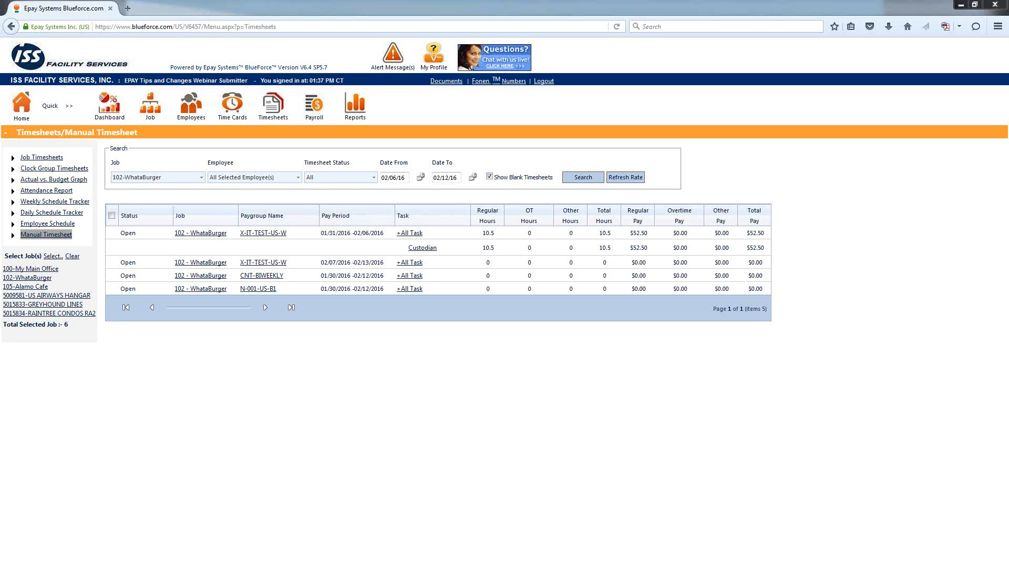
{"action": "mouse_move", "coordinate": [345, 154]}
{"action": "left_mouse_down"}
{"action": "mouse_move", "coordinate": [304, 167]}
{"action": "mouse_move", "coordinate": [373, 188]}
{"action": "mouse_move", "coordinate": [362, 153]}
{"action": "mouse_move", "coordinate": [325, 157]}
{"action": "left_mouse_up"}
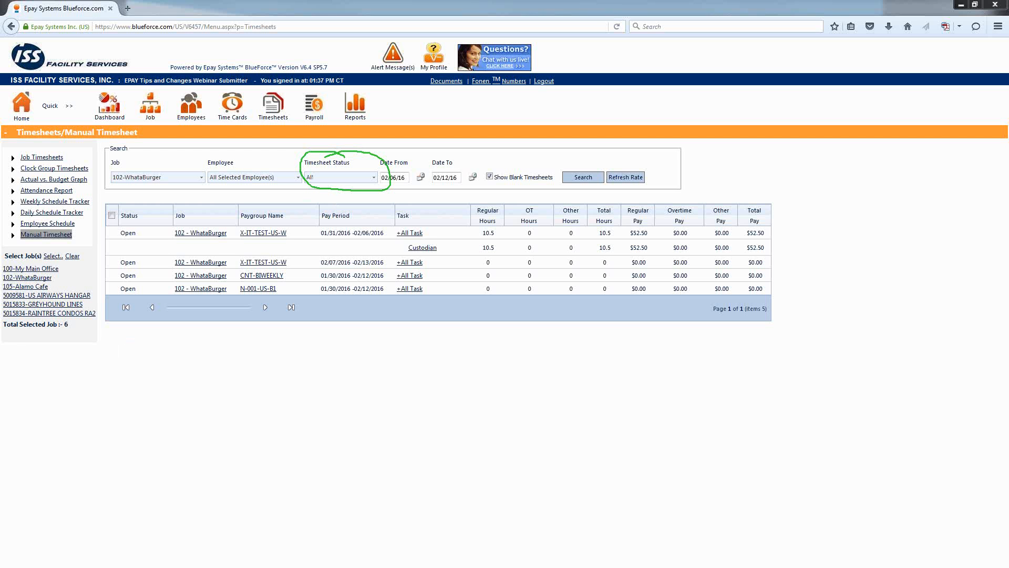
{"action": "key", "text": "Escape"}
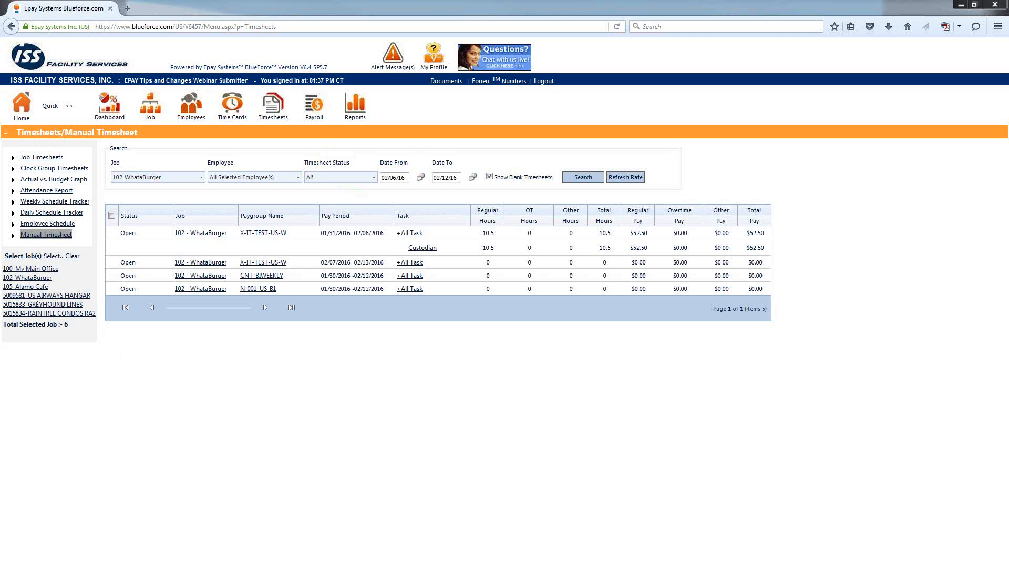
{"action": "left_click", "coordinate": [374, 178]}
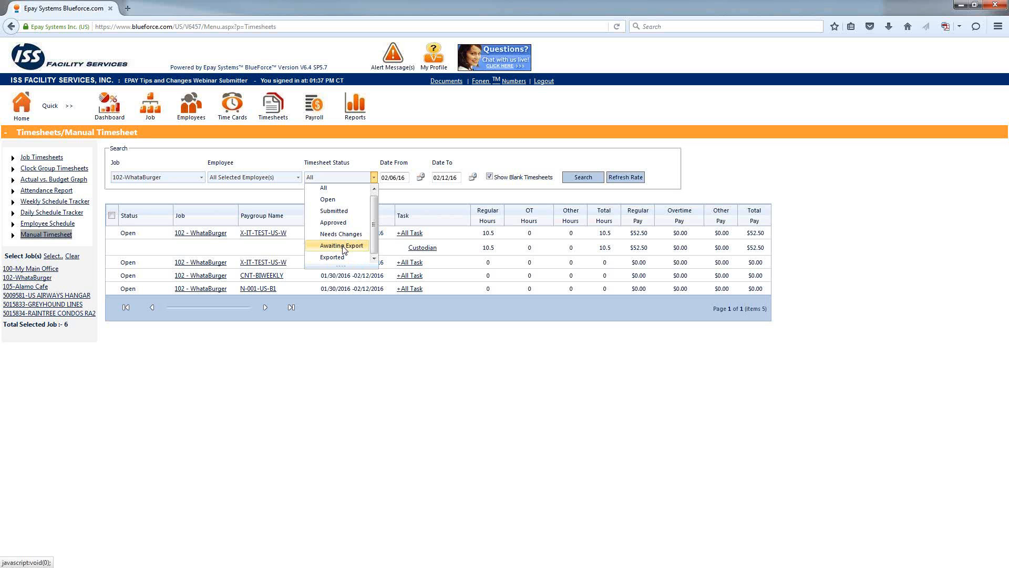
{"action": "left_click", "coordinate": [493, 157]}
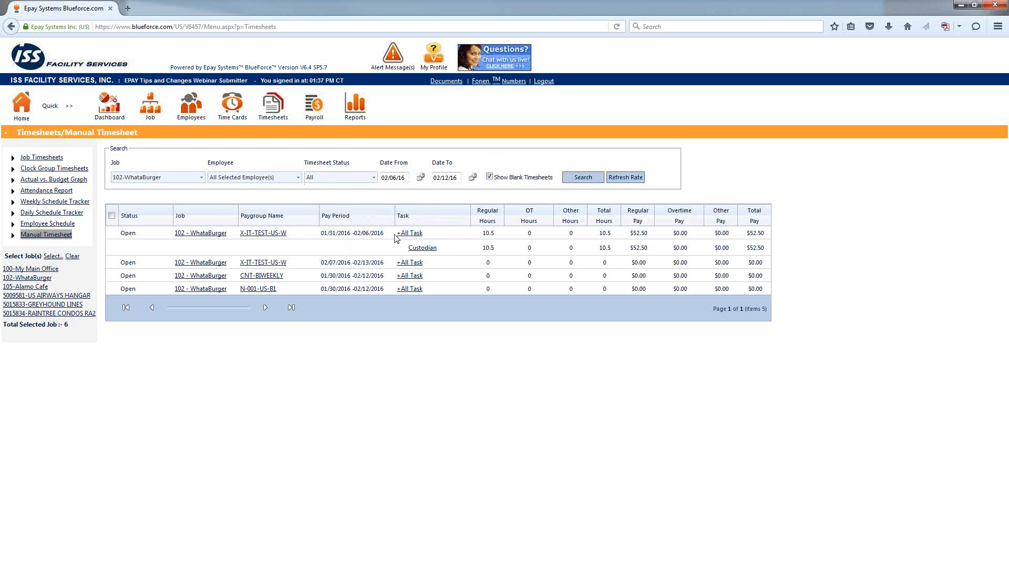
Step: Exclude blank timesheets from the manual timesheet search and rerun it for 102-WhataBurger
{"action": "left_click", "coordinate": [489, 177]}
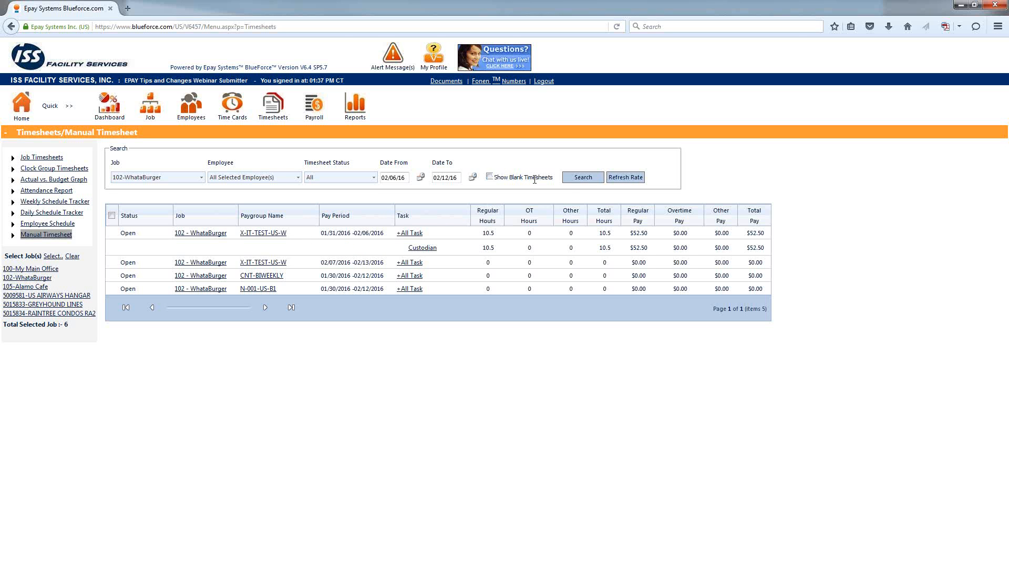
{"action": "left_click", "coordinate": [574, 179]}
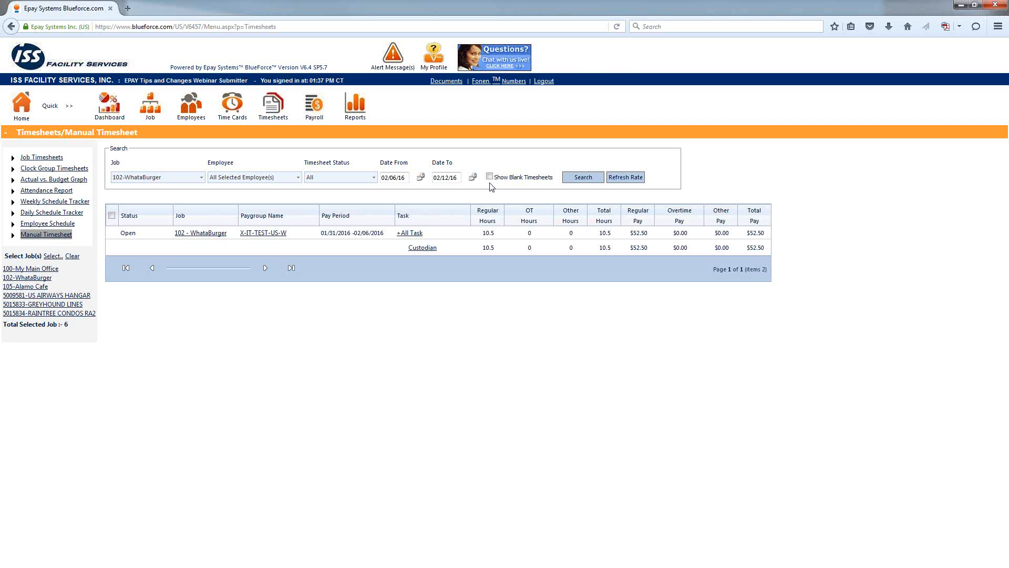
{"action": "left_click", "coordinate": [375, 177]}
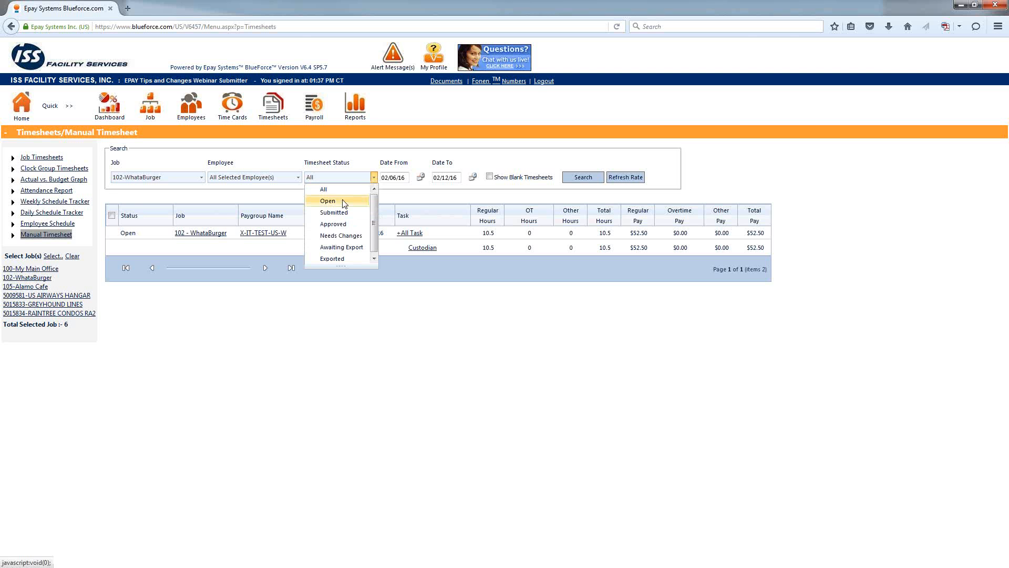
{"action": "left_click", "coordinate": [120, 305]}
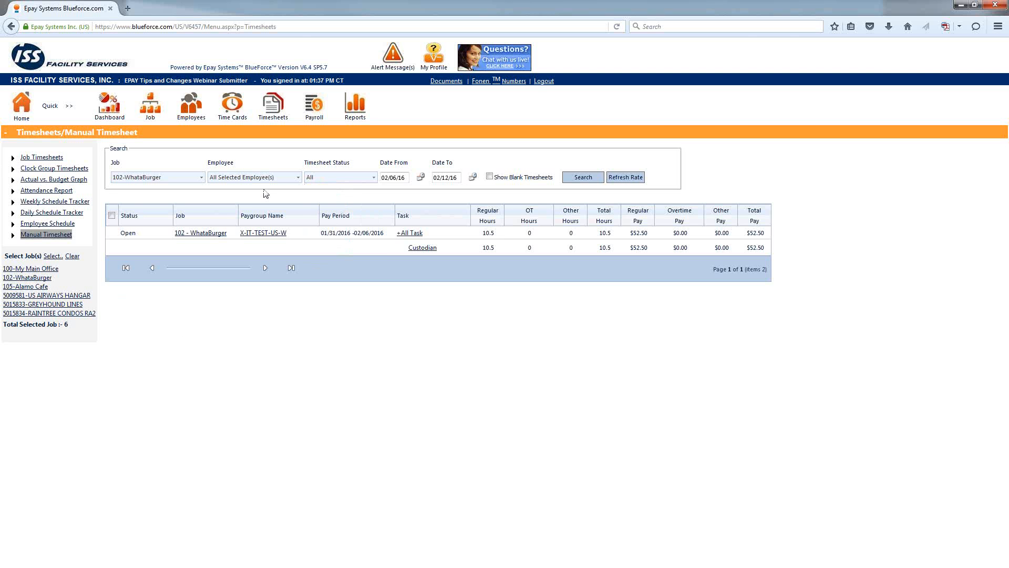
Step: Open the 102-WhataBurger manual timesheet for paygroup X-IT-TEST-US-W, pay period 01/31/2016 - 02/06/2016
{"action": "left_click", "coordinate": [204, 234]}
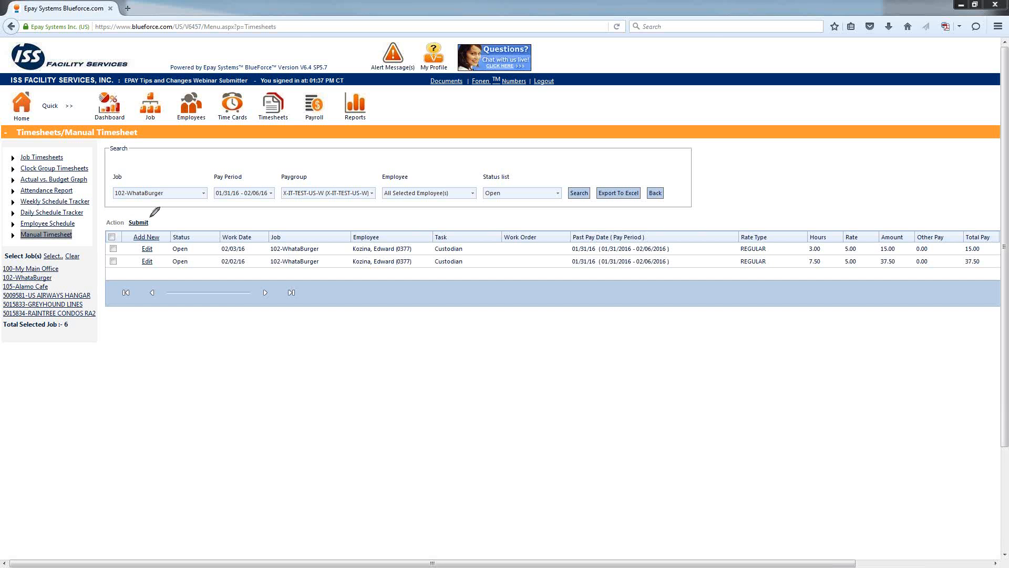
{"action": "mouse_move", "coordinate": [142, 217]}
{"action": "left_mouse_down"}
{"action": "mouse_move", "coordinate": [124, 218]}
{"action": "mouse_move", "coordinate": [142, 232]}
{"action": "mouse_move", "coordinate": [152, 213]}
{"action": "mouse_move", "coordinate": [102, 233]}
{"action": "mouse_move", "coordinate": [100, 274]}
{"action": "mouse_move", "coordinate": [127, 240]}
{"action": "left_mouse_up"}
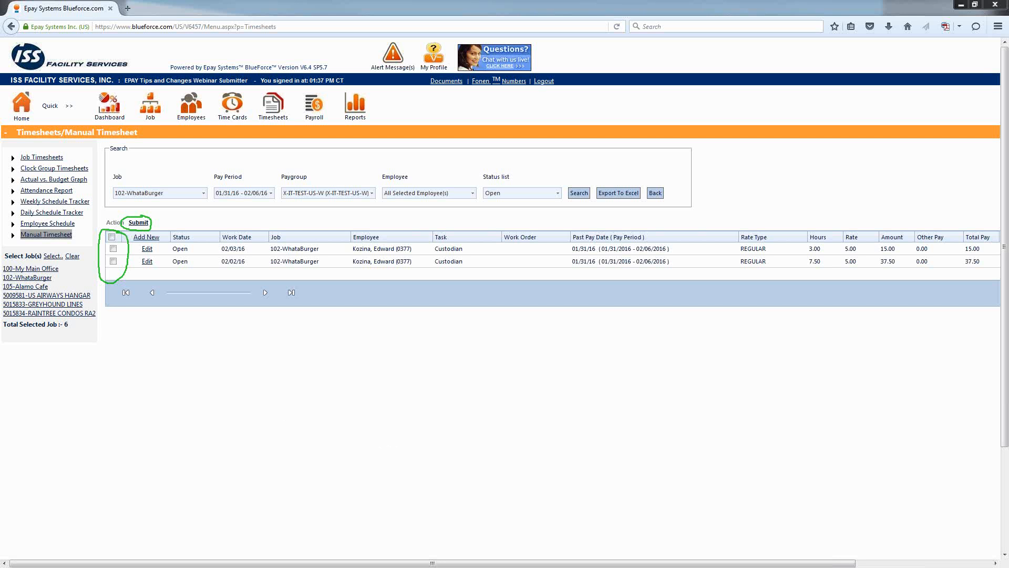
{"action": "key", "text": "Escape"}
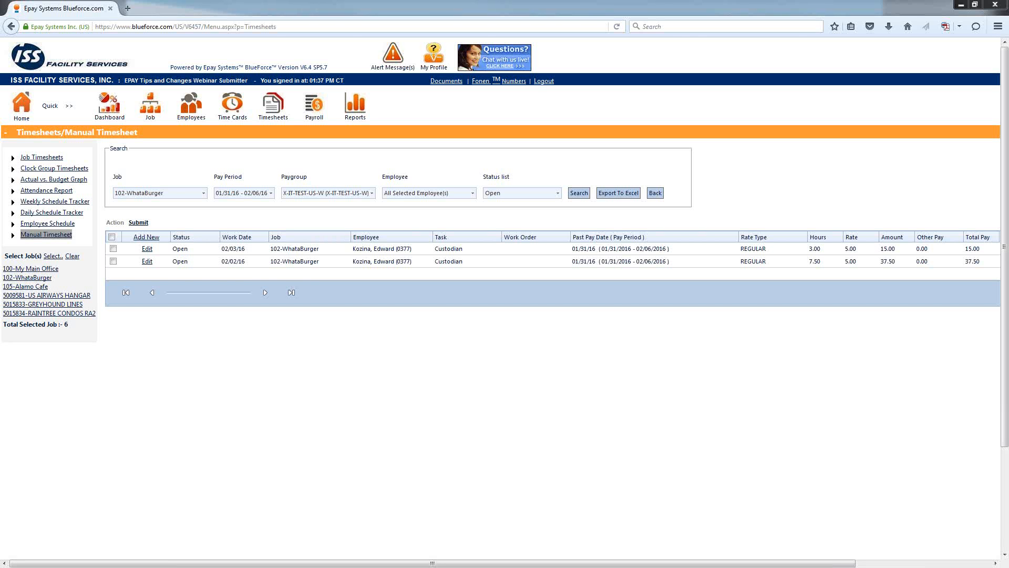
Step: Set the 02/03/16 entry's hours to 8.00 and save the entry
{"action": "mouse_move", "coordinate": [161, 232]}
{"action": "left_mouse_down"}
{"action": "mouse_move", "coordinate": [129, 261]}
{"action": "mouse_move", "coordinate": [167, 246]}
{"action": "left_mouse_up"}
{"action": "left_click", "coordinate": [146, 249]}
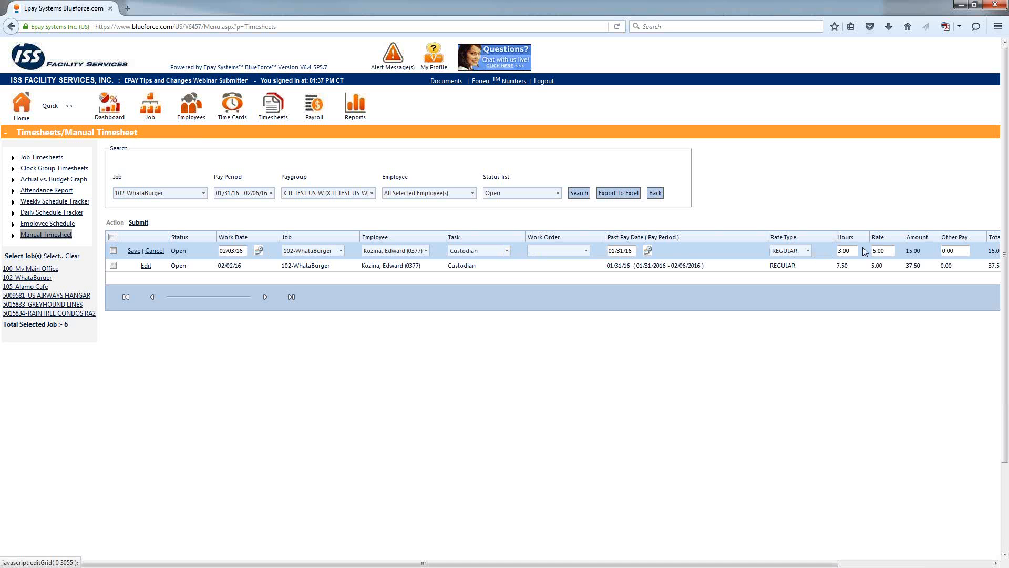
{"action": "left_click_drag", "start_coordinate": [857, 250], "coordinate": [823, 251]}
{"action": "left_click", "coordinate": [134, 251]}
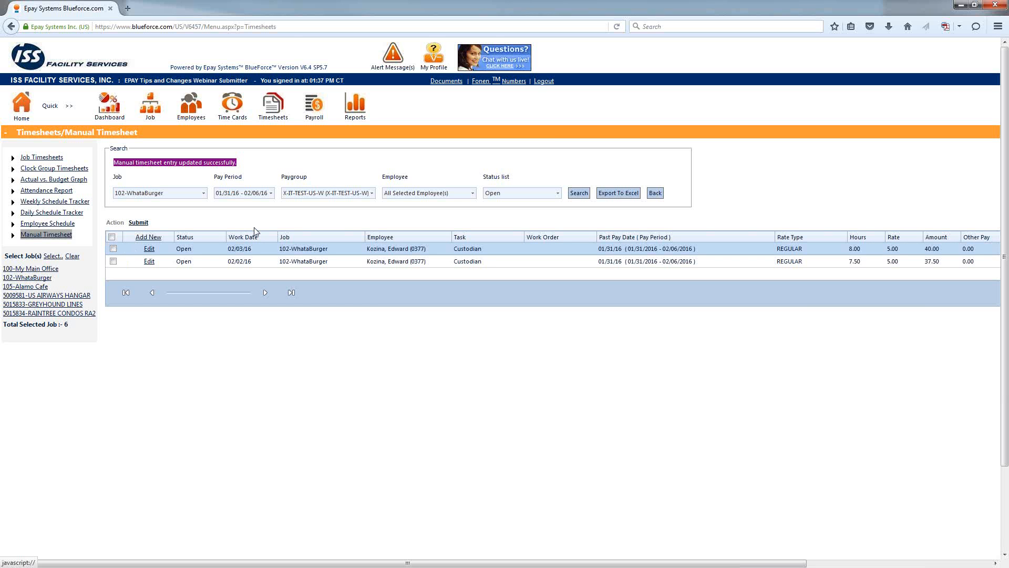
Step: Select both the 02/03/16 and 02/02/16 entries and submit them
{"action": "left_click", "coordinate": [113, 248]}
{"action": "left_click", "coordinate": [113, 261]}
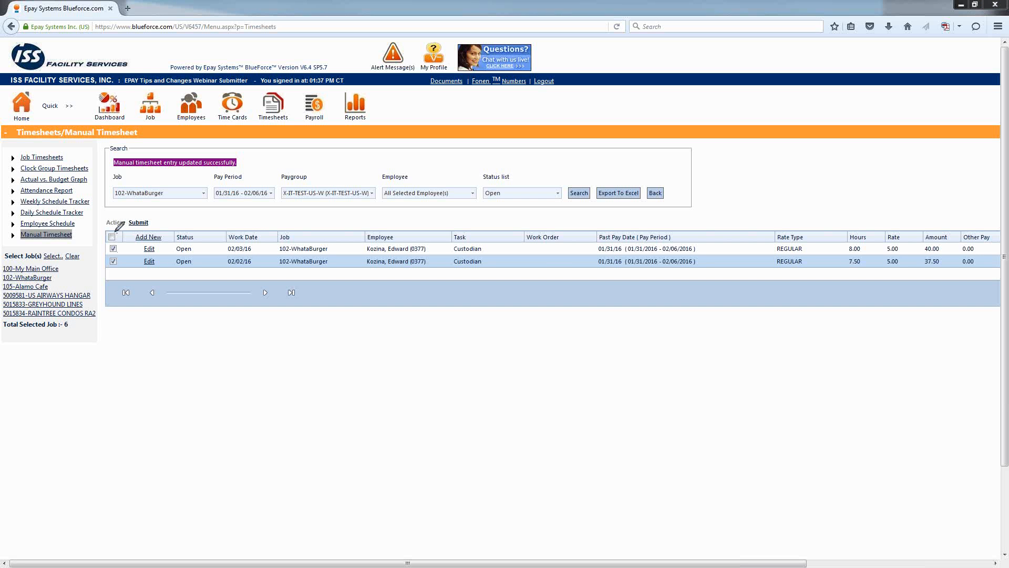
{"action": "mouse_move", "coordinate": [109, 237]}
{"action": "left_mouse_down"}
{"action": "mouse_move", "coordinate": [119, 242]}
{"action": "mouse_move", "coordinate": [112, 231]}
{"action": "left_mouse_up"}
{"action": "left_click", "coordinate": [112, 238]}
{"action": "mouse_move", "coordinate": [157, 214]}
{"action": "left_mouse_down"}
{"action": "mouse_move", "coordinate": [129, 215]}
{"action": "mouse_move", "coordinate": [142, 232]}
{"action": "mouse_move", "coordinate": [152, 212]}
{"action": "left_mouse_up"}
{"action": "key", "text": "Escape"}
{"action": "left_click", "coordinate": [139, 223]}
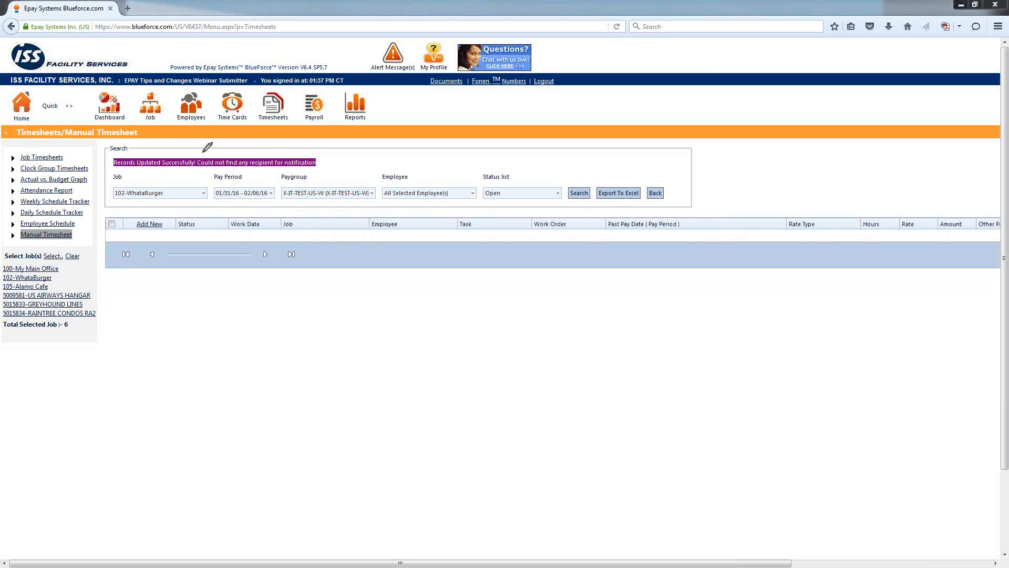
Step: Rerun the entry search and set the status filter to All Status
{"action": "mouse_move", "coordinate": [149, 152]}
{"action": "left_mouse_down"}
{"action": "mouse_move", "coordinate": [104, 159]}
{"action": "mouse_move", "coordinate": [155, 175]}
{"action": "mouse_move", "coordinate": [299, 172]}
{"action": "mouse_move", "coordinate": [331, 156]}
{"action": "mouse_move", "coordinate": [140, 148]}
{"action": "left_mouse_up"}
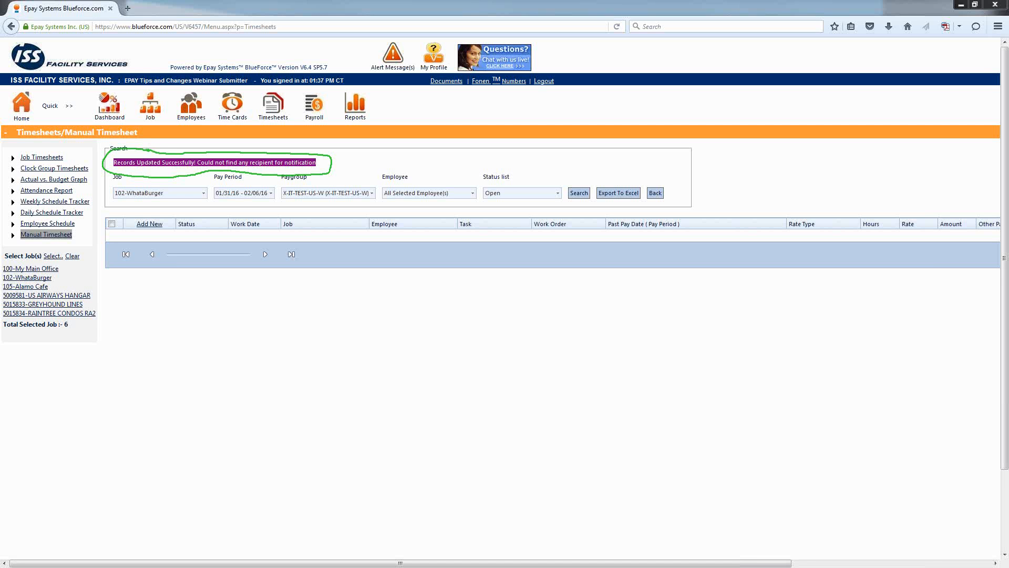
{"action": "key", "text": "Escape"}
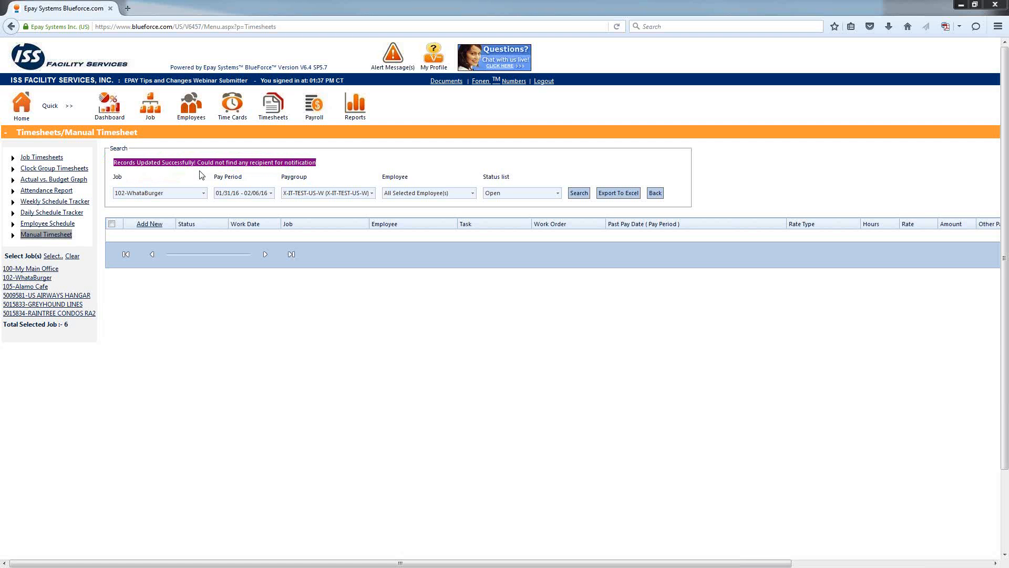
{"action": "left_click", "coordinate": [585, 195]}
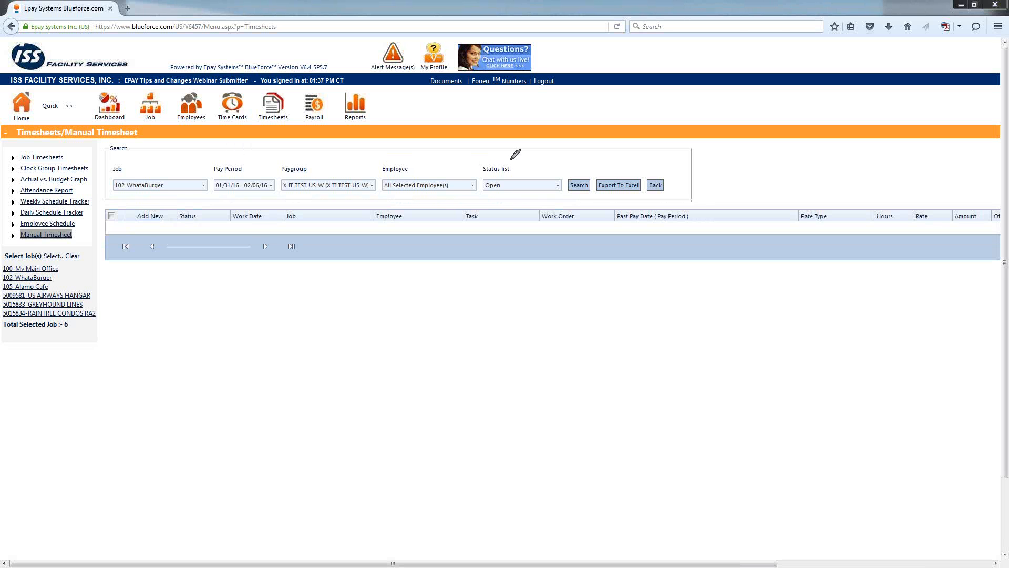
{"action": "mouse_move", "coordinate": [509, 159]}
{"action": "left_mouse_down"}
{"action": "mouse_move", "coordinate": [465, 177]}
{"action": "mouse_move", "coordinate": [524, 198]}
{"action": "mouse_move", "coordinate": [565, 181]}
{"action": "mouse_move", "coordinate": [502, 160]}
{"action": "left_mouse_up"}
{"action": "left_click", "coordinate": [557, 185]}
{"action": "left_click", "coordinate": [549, 199]}
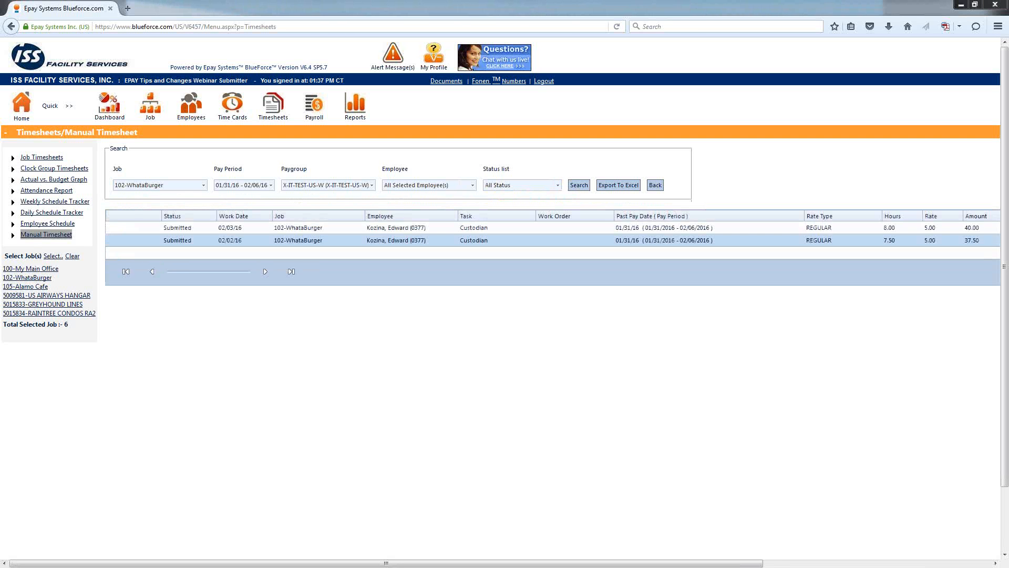
{"action": "mouse_move", "coordinate": [213, 208]}
{"action": "left_mouse_down"}
{"action": "mouse_move", "coordinate": [177, 200]}
{"action": "mouse_move", "coordinate": [161, 236]}
{"action": "mouse_move", "coordinate": [209, 241]}
{"action": "mouse_move", "coordinate": [212, 208]}
{"action": "left_mouse_up"}
{"action": "key", "text": "Escape"}
{"action": "mouse_move", "coordinate": [128, 206]}
{"action": "left_mouse_down"}
{"action": "mouse_move", "coordinate": [96, 213]}
{"action": "mouse_move", "coordinate": [151, 266]}
{"action": "mouse_move", "coordinate": [167, 211]}
{"action": "mouse_move", "coordinate": [126, 206]}
{"action": "left_mouse_up"}
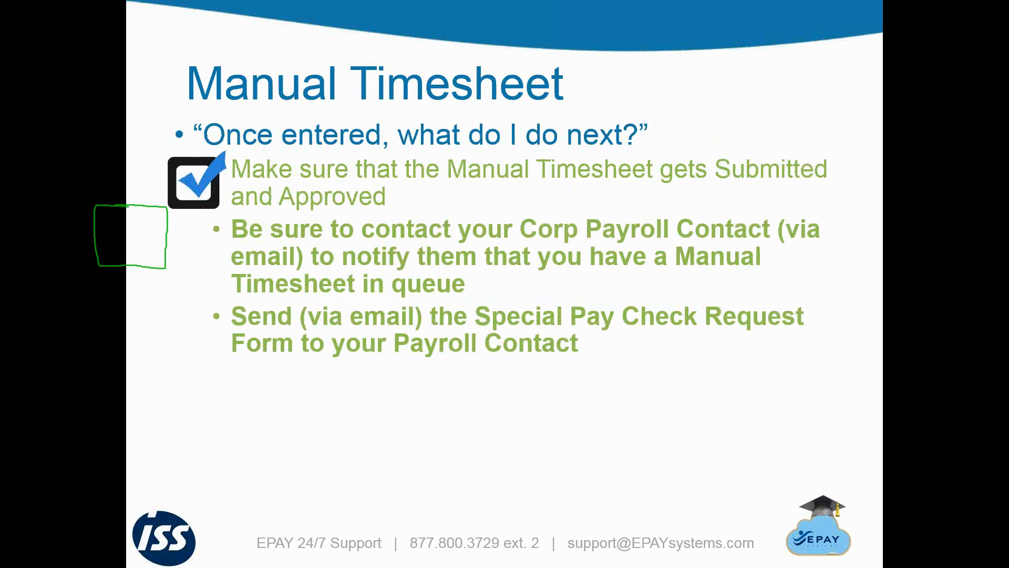
{"action": "key", "text": "e"}
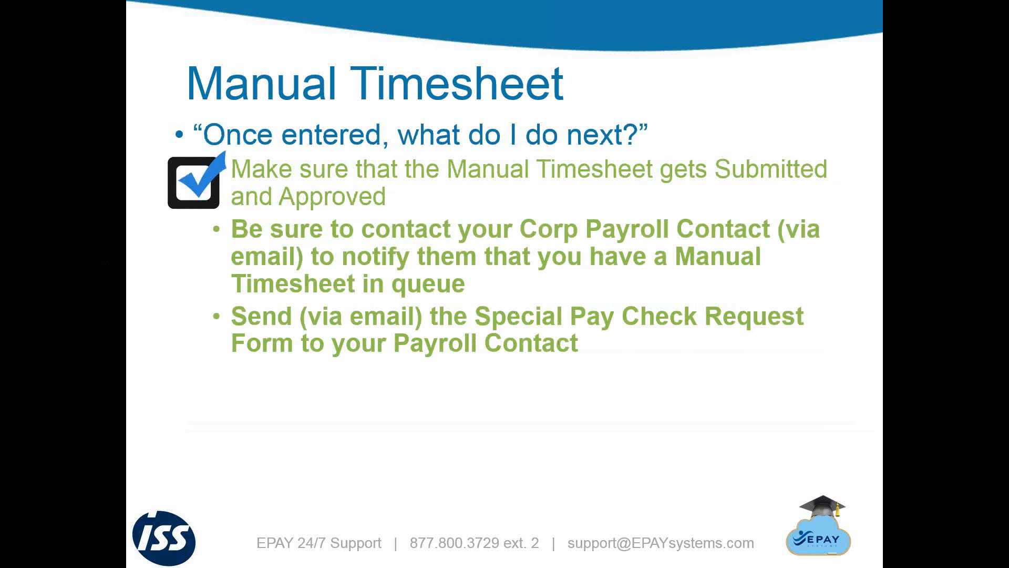